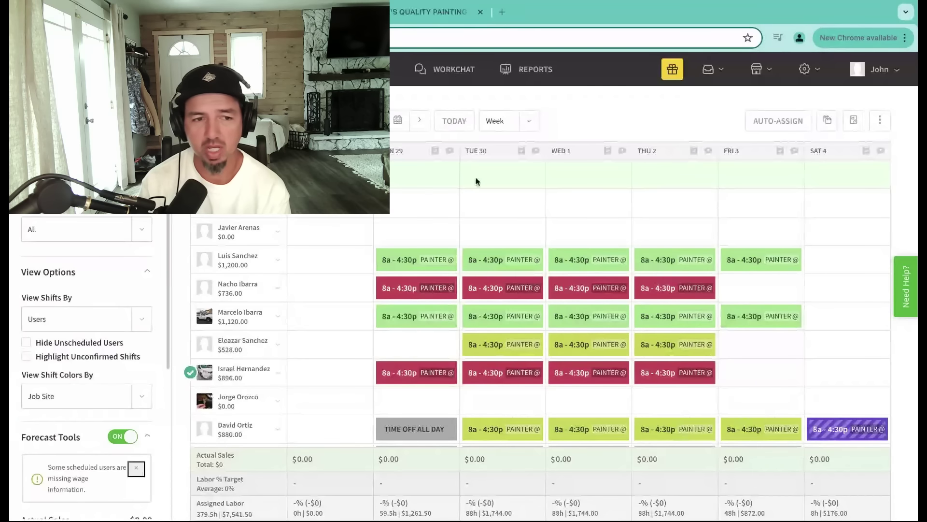
Step: Expand Job Sites in the When I Work sidebar and show only the commercial site's shifts
scroll(464, 304, "down", 1)
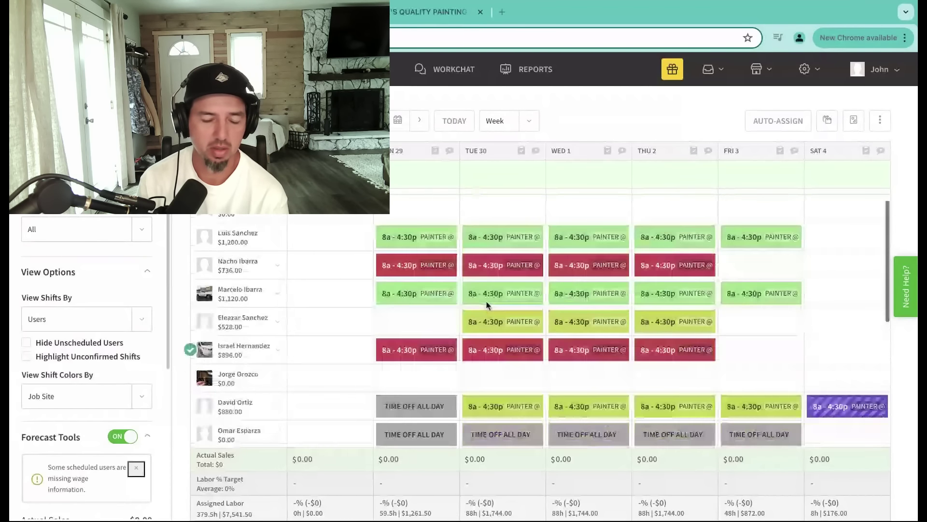
scroll(116, 335, "down", 1)
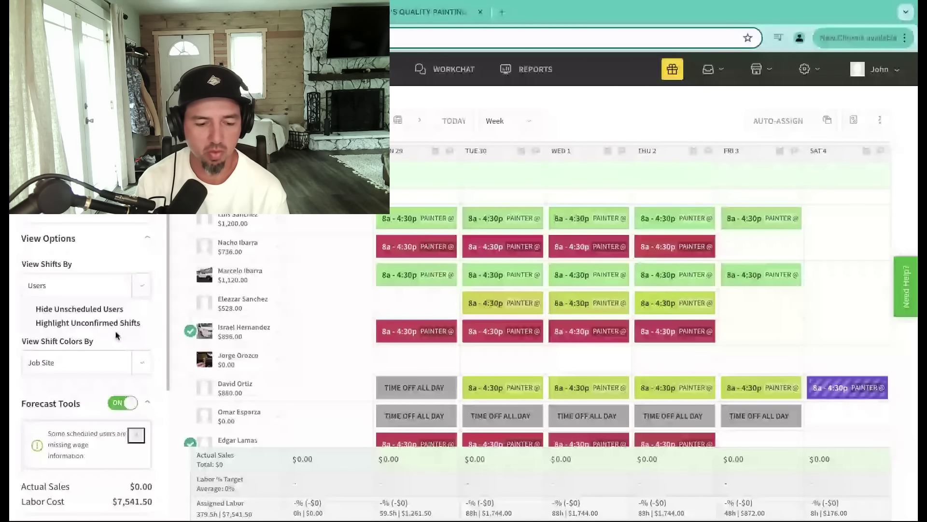
scroll(116, 334, "down", 1)
scroll(116, 334, "down", 2)
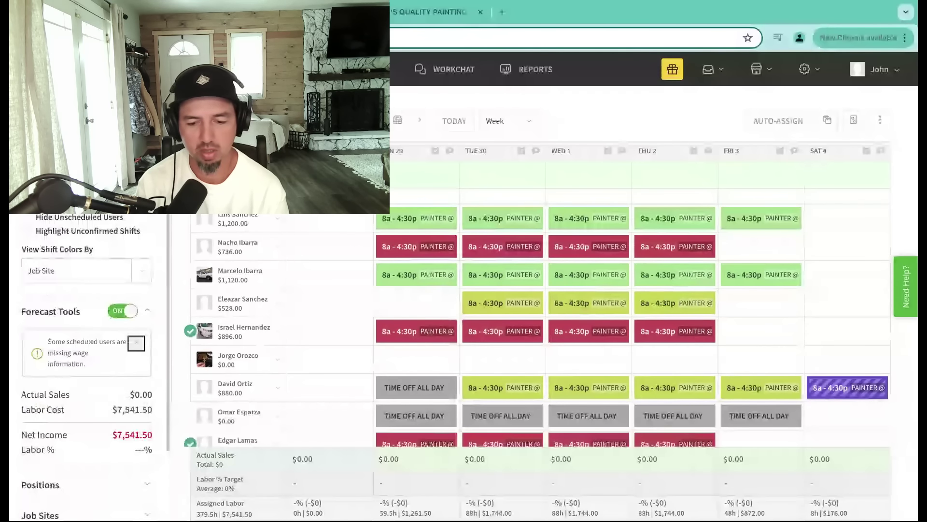
scroll(92, 408, "down", 3)
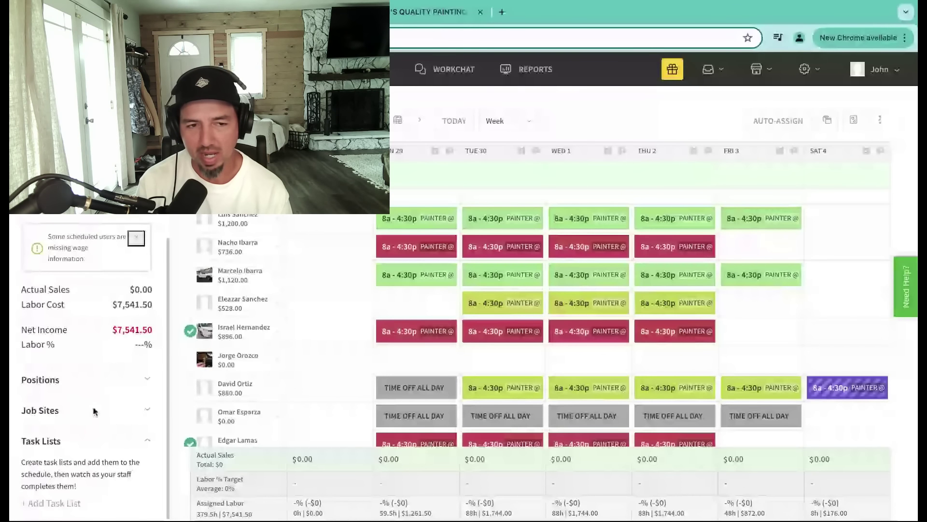
left_click(143, 411)
scroll(145, 419, "down", 2)
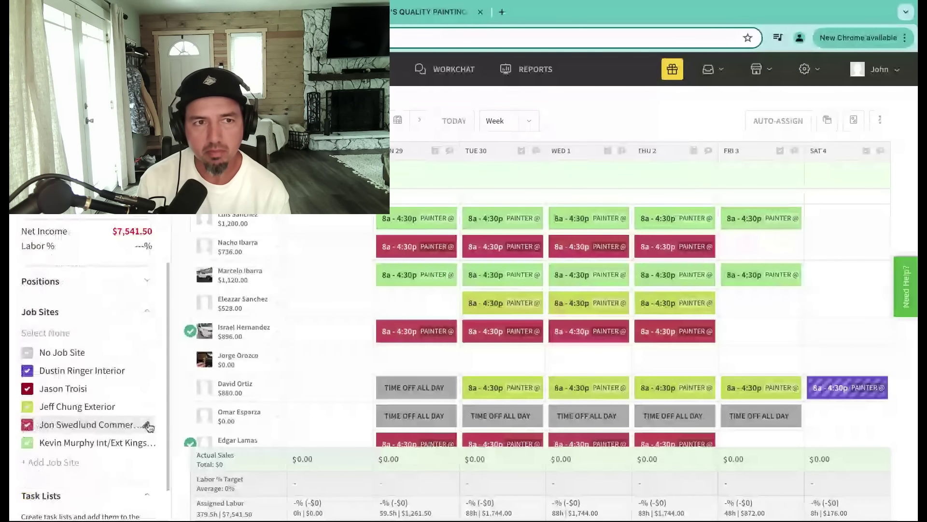
left_click(147, 425)
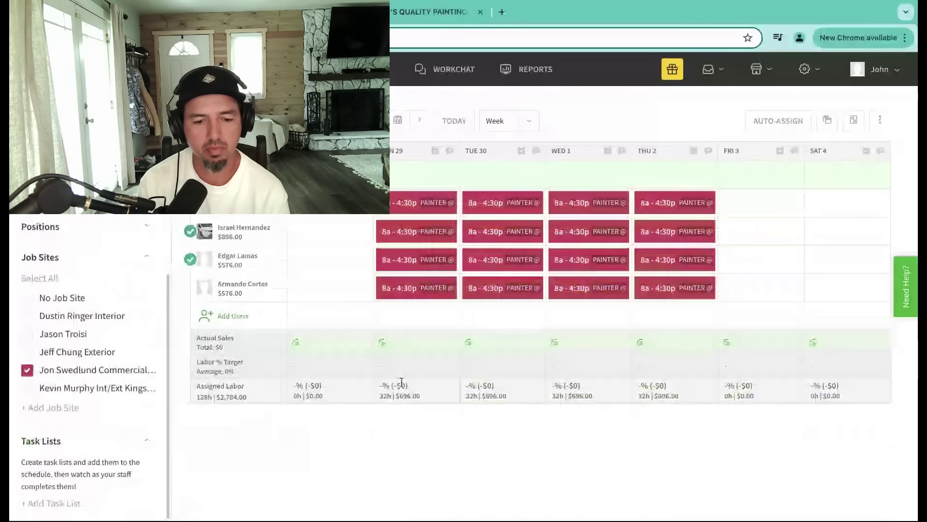
mouse_move(453, 229)
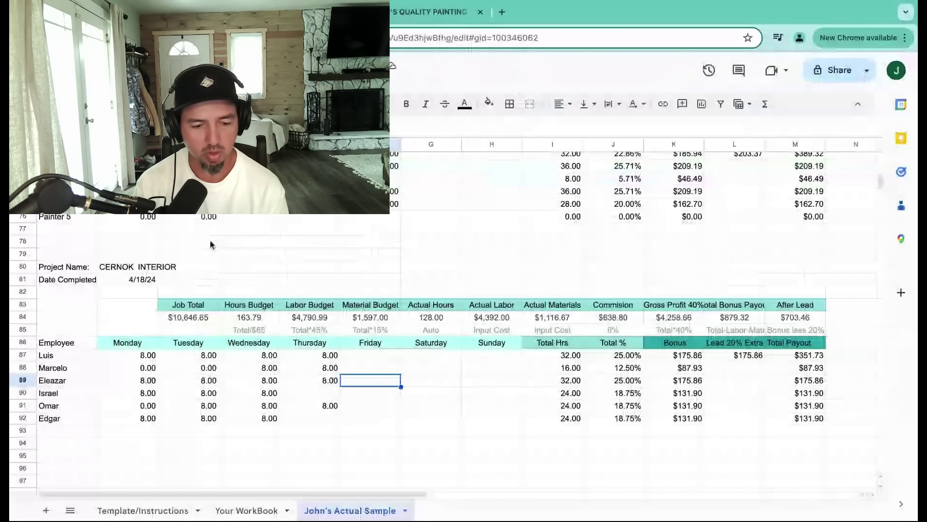
Step: Copy the 5 PAINTER TEMPLATE rows from Template/Instructions, then go back to the Actual Sample sheet
scroll(183, 367, "down", 5)
left_click(157, 508)
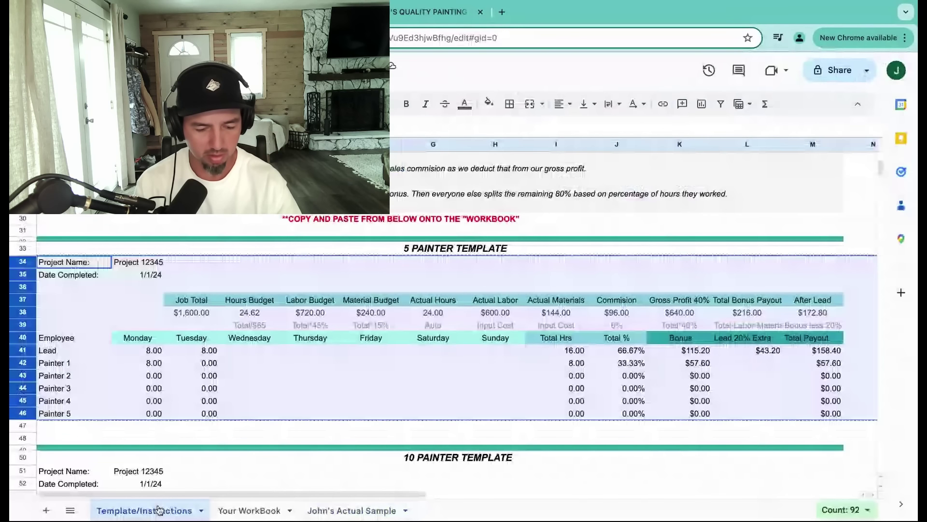
scroll(29, 386, "down", 1)
left_click_drag(23, 386, 28, 234)
key("ctrl+c")
left_click(27, 221)
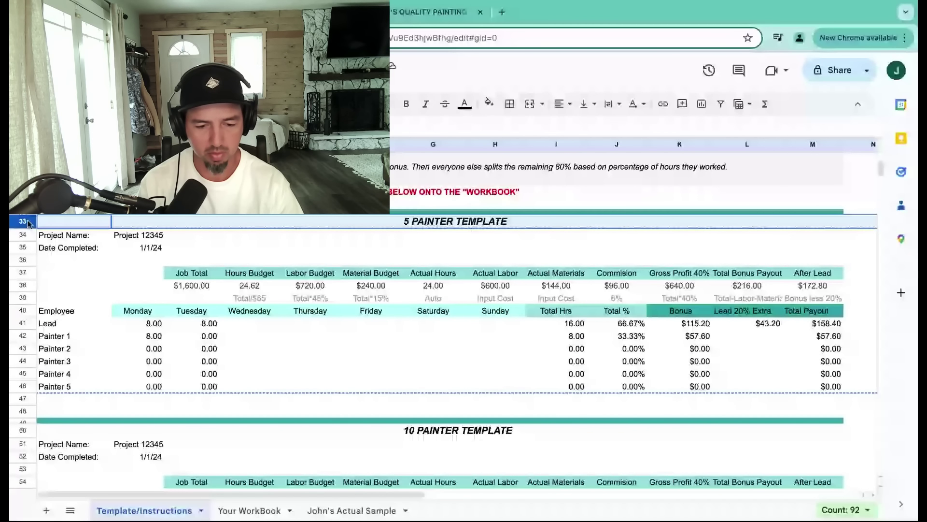
left_click_drag(22, 360, 23, 386)
scroll(373, 392, "down", 1)
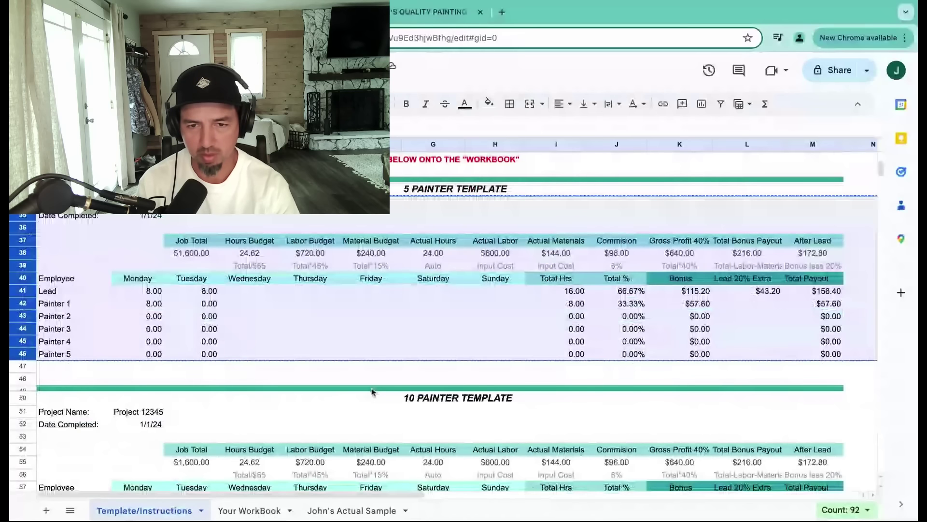
left_click(333, 508)
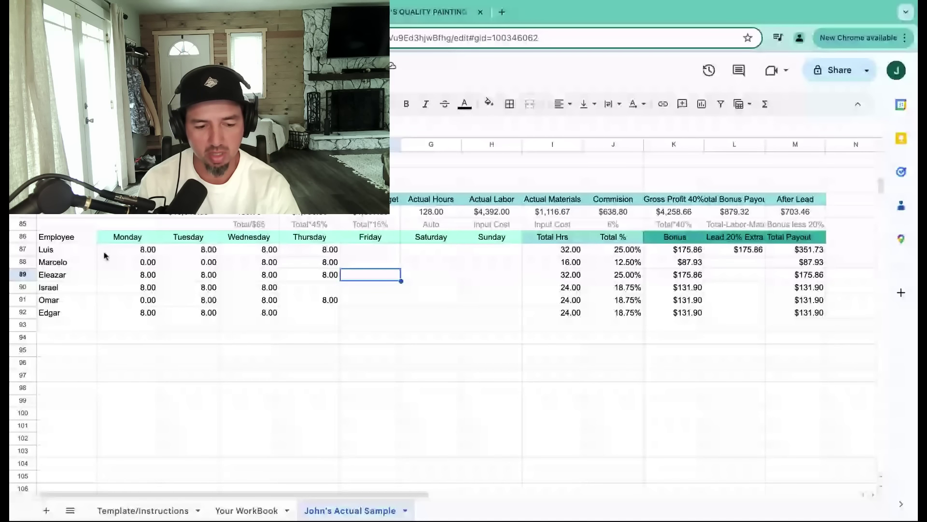
Step: Name the new block's project 'Swedlund' and set its completion date to 4/28/24
scroll(104, 256, "up", 1)
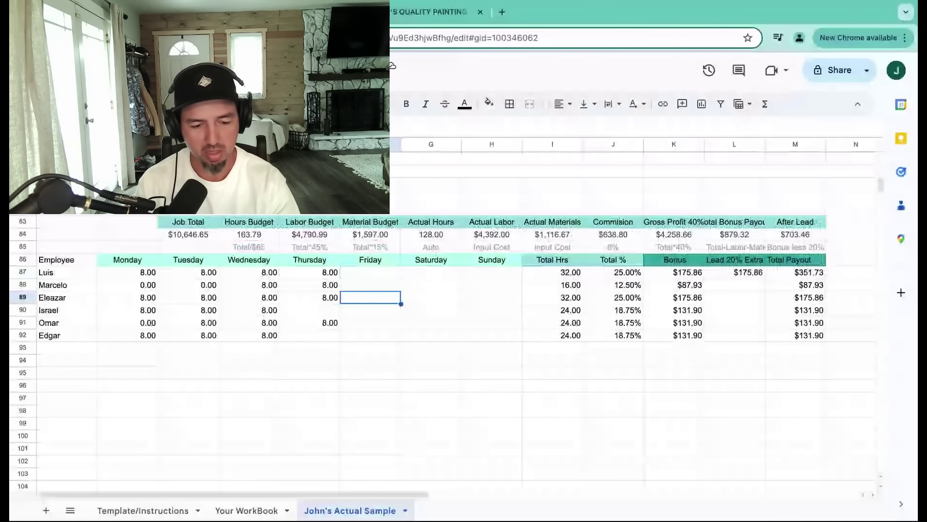
scroll(149, 309, "down", 2)
left_click(149, 309)
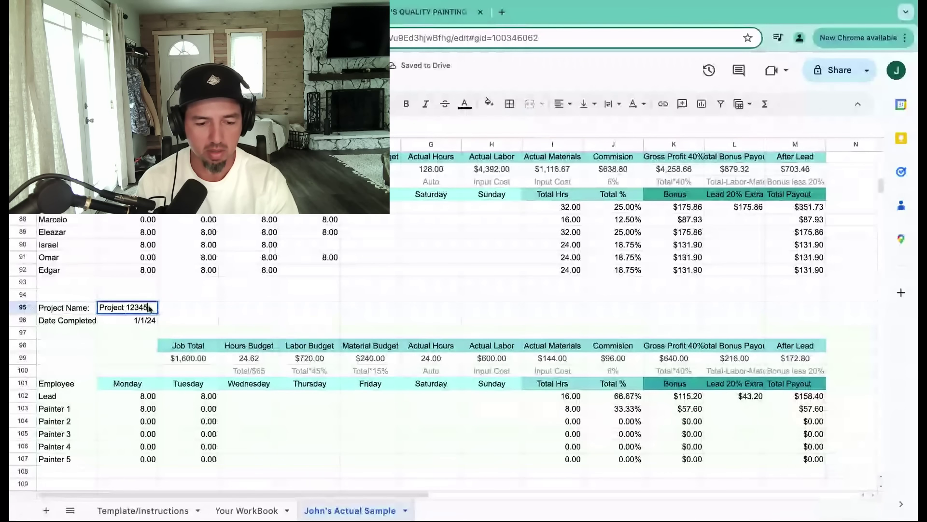
key("BackSpace")
key("BackSpace")
key("BackSpace")
key("BackSpace")
key("BackSpace")
type("S")
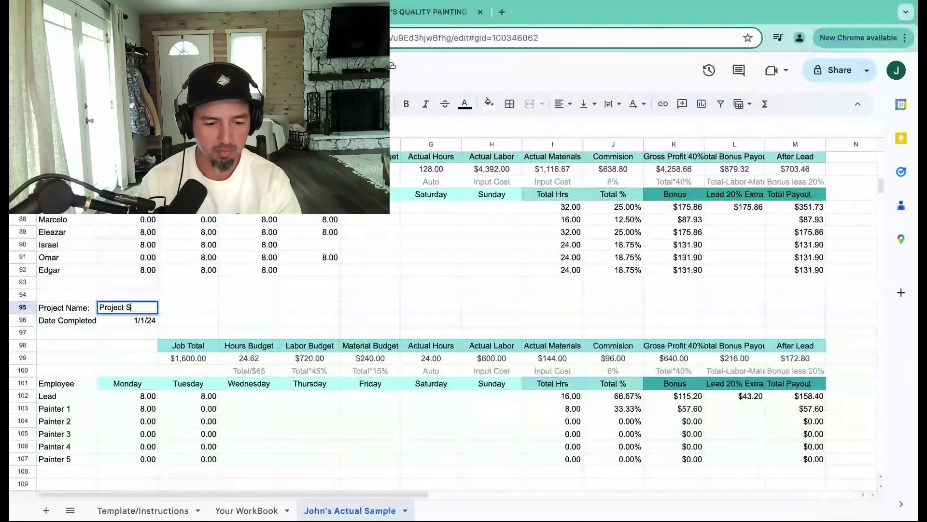
type("wedlu")
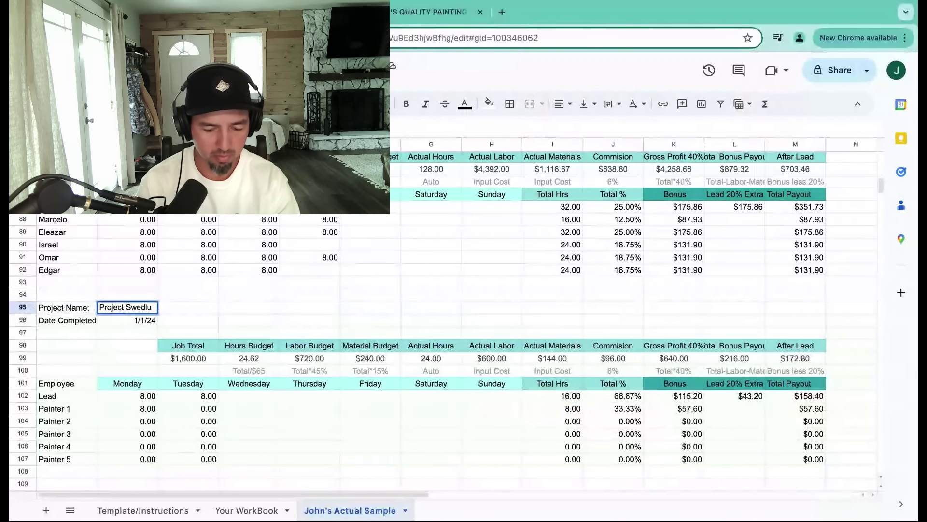
type("nd")
left_click(248, 320)
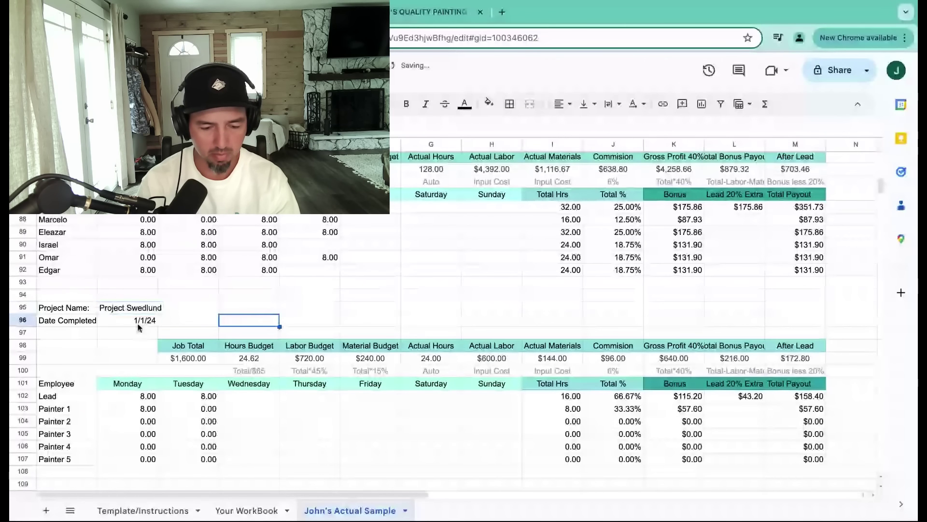
left_click(140, 324)
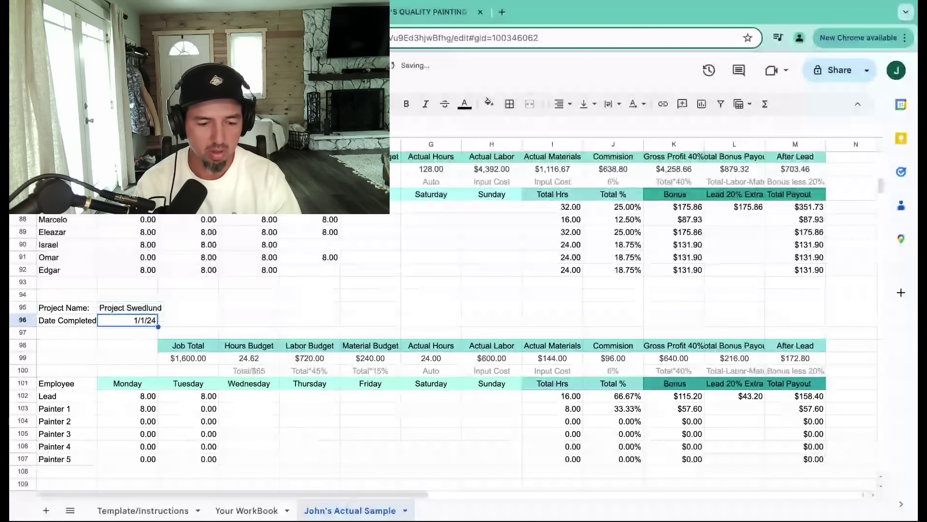
type("4/28/")
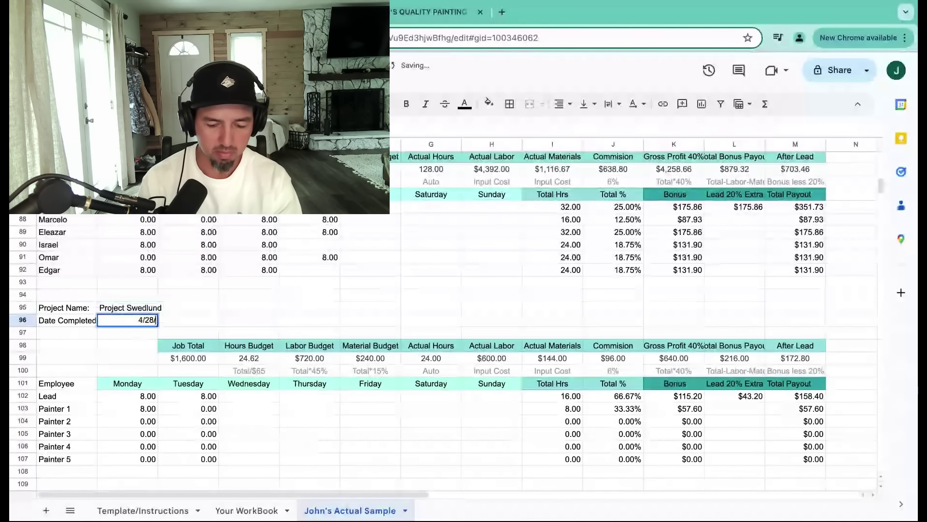
type("24")
key("Return")
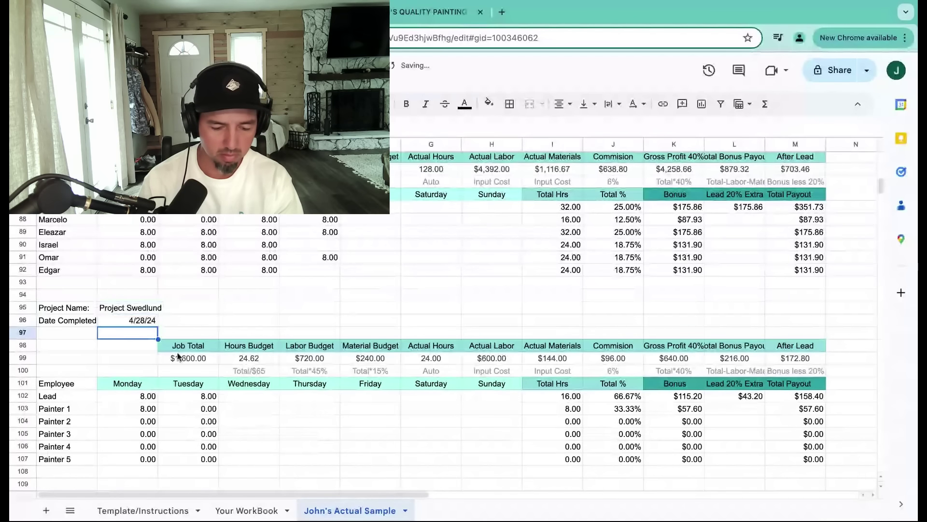
Step: Enter 14807.34 as the new block's Job Total
left_click(179, 357)
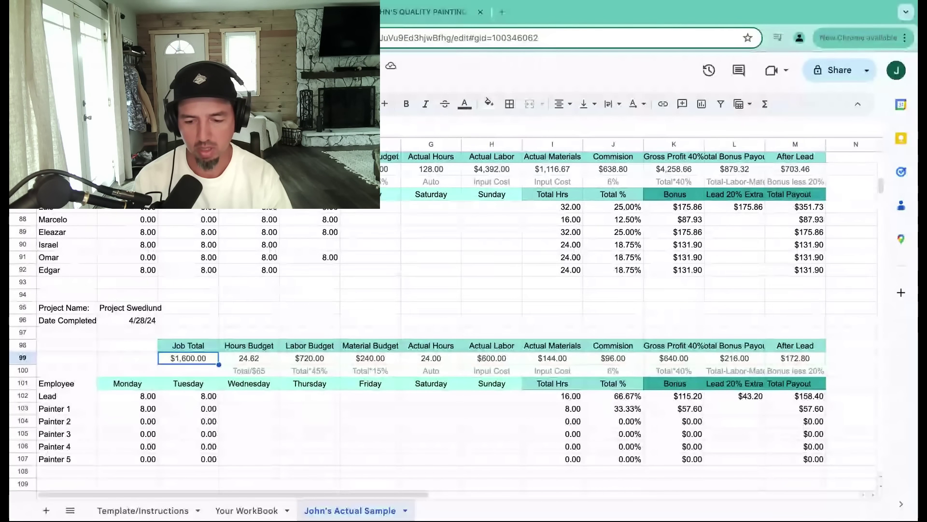
key("alt+Tab")
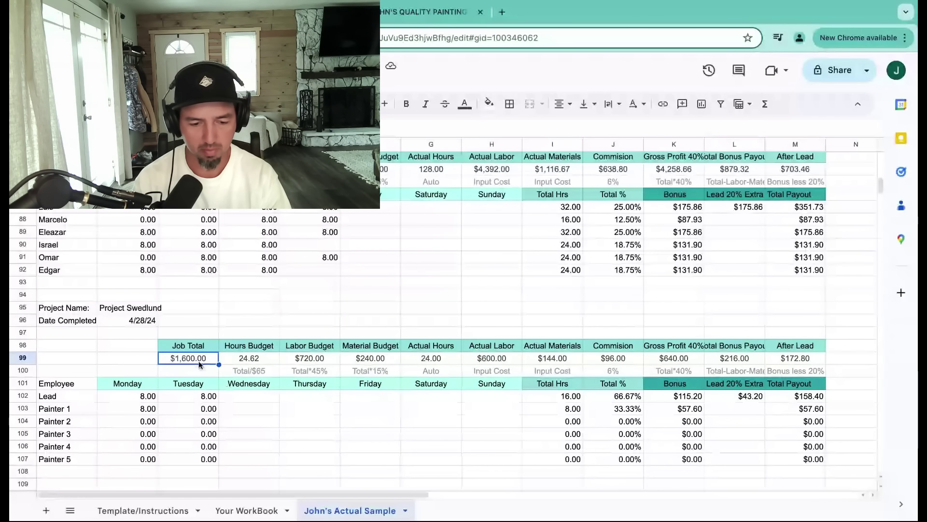
type("160")
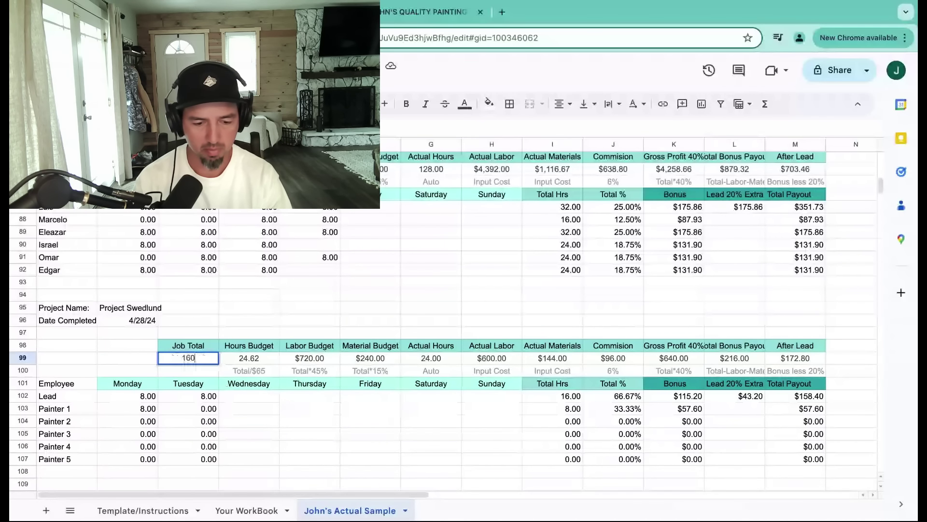
key("BackSpace")
key("BackSpace")
type("4")
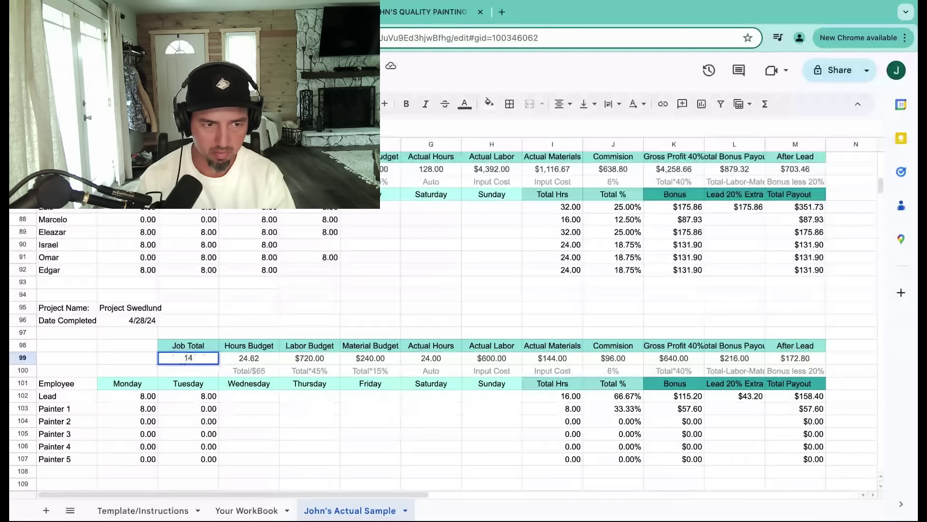
type("807.34")
key("Return")
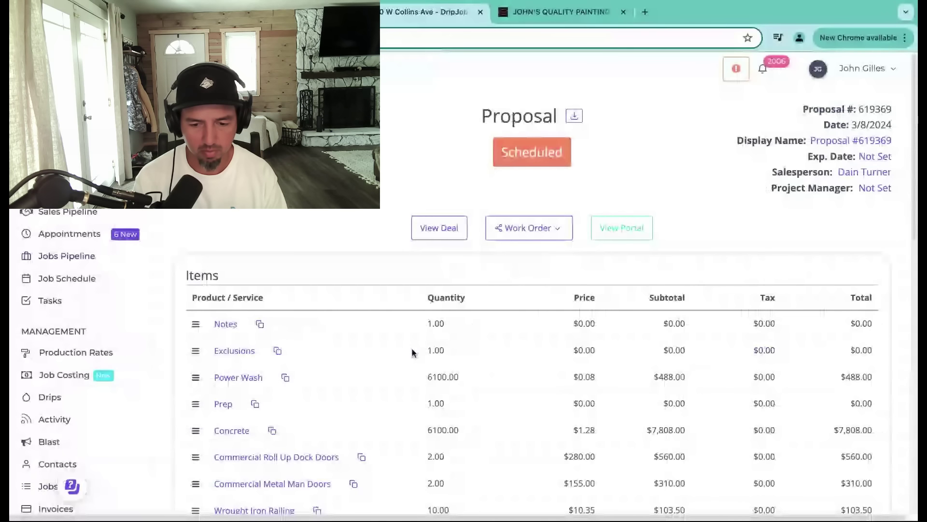
Step: Scroll the 340 W Collins Ave estimate past its $14,807.34 total to the attached site photos
scroll(412, 353, "down", 4)
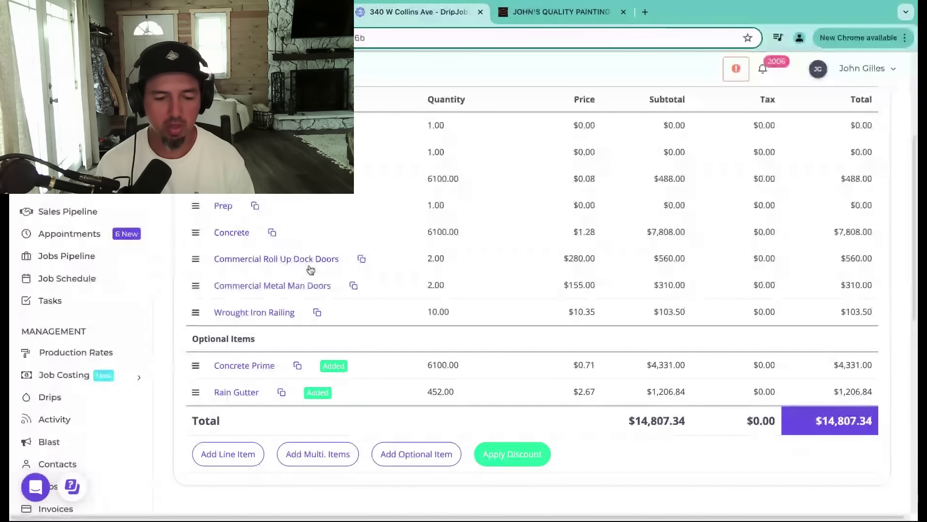
scroll(289, 285, "down", 4)
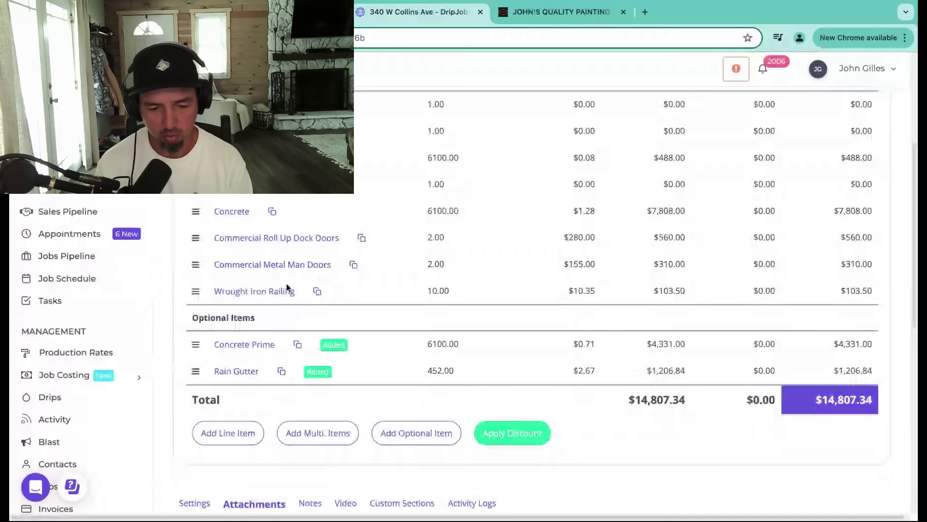
scroll(256, 251, "down", 1)
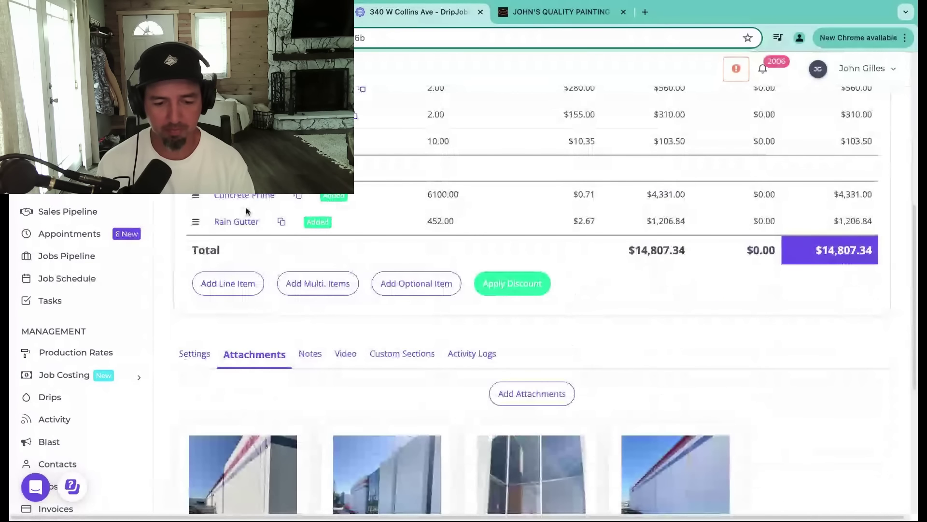
scroll(251, 217, "up", 1)
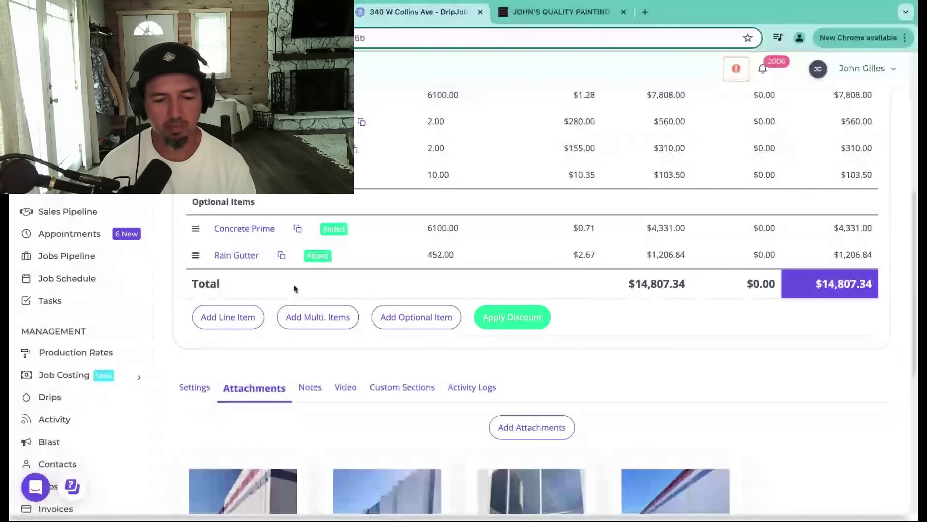
scroll(531, 338, "down", 2)
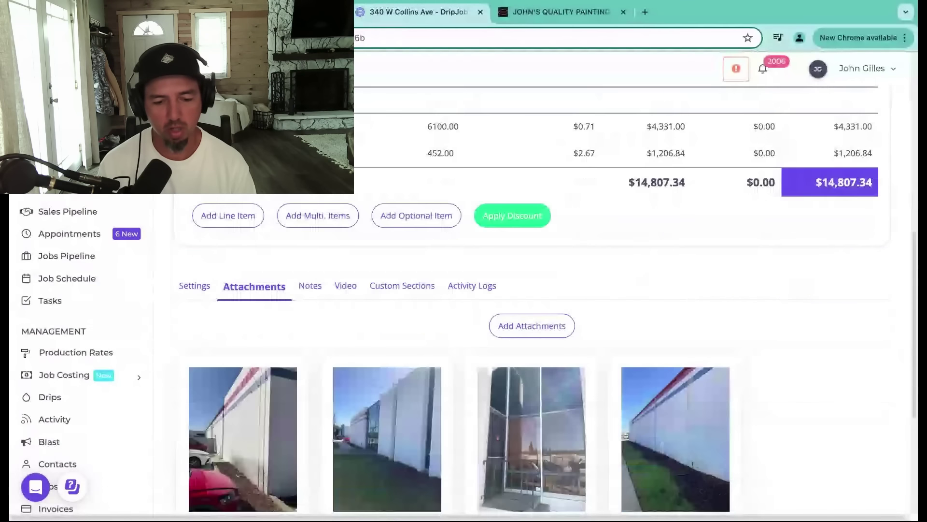
scroll(343, 335, "down", 3)
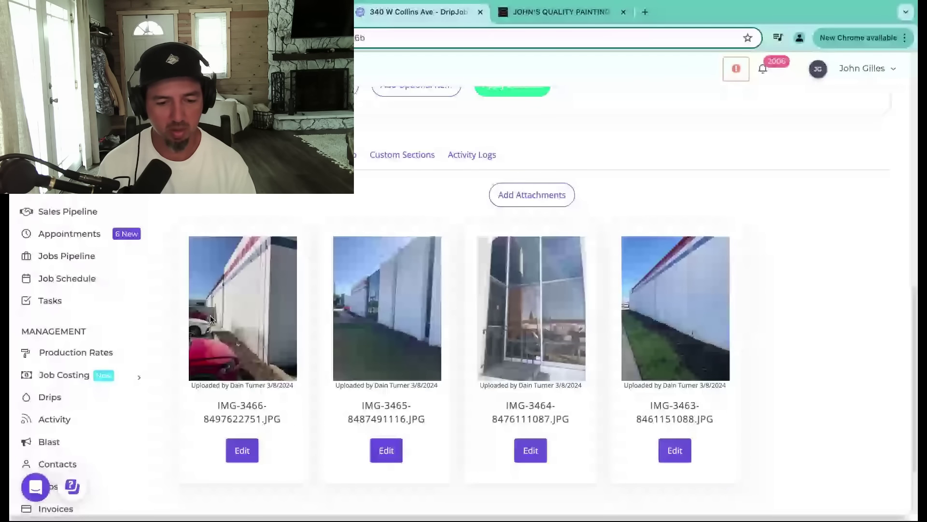
left_click(210, 315)
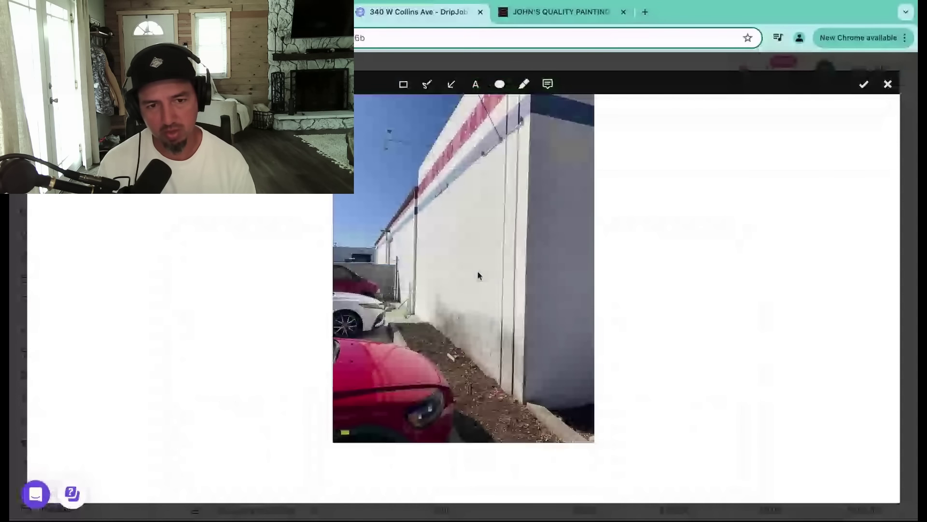
left_click(887, 84)
left_click(430, 302)
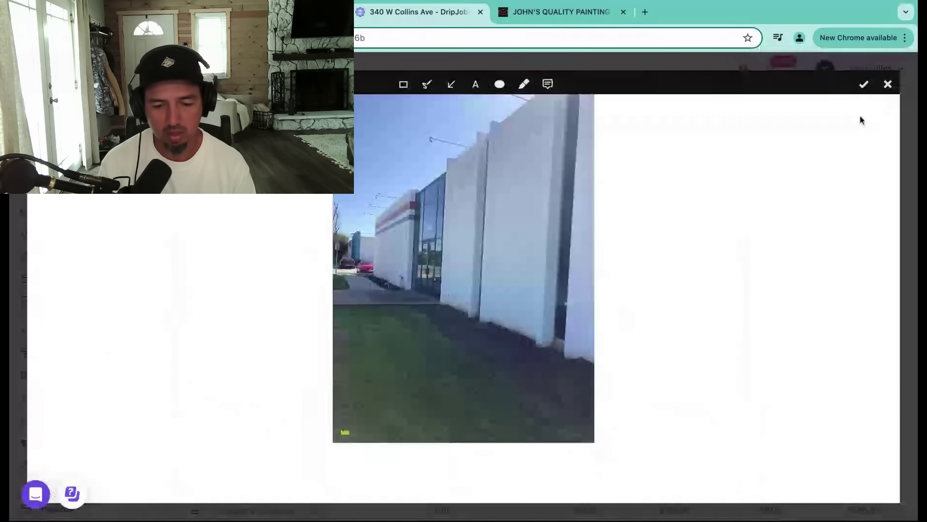
left_click(888, 85)
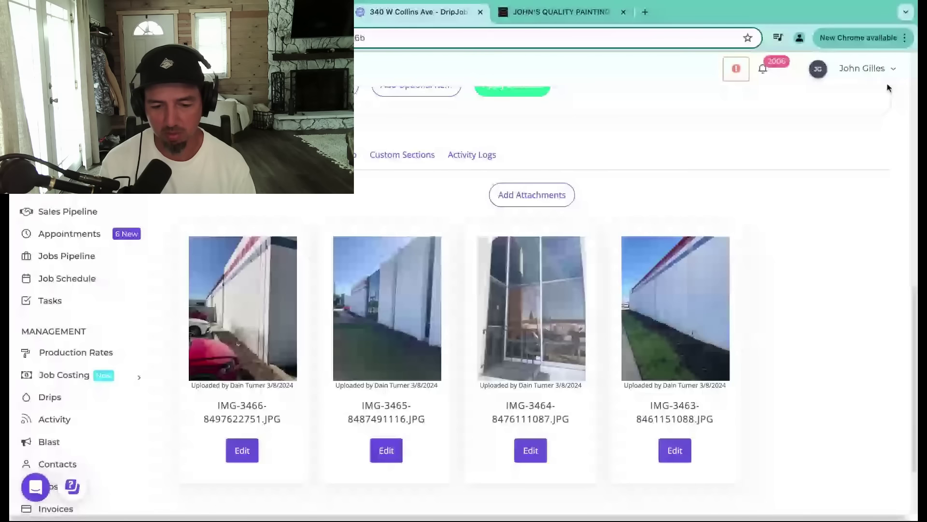
left_click(647, 313)
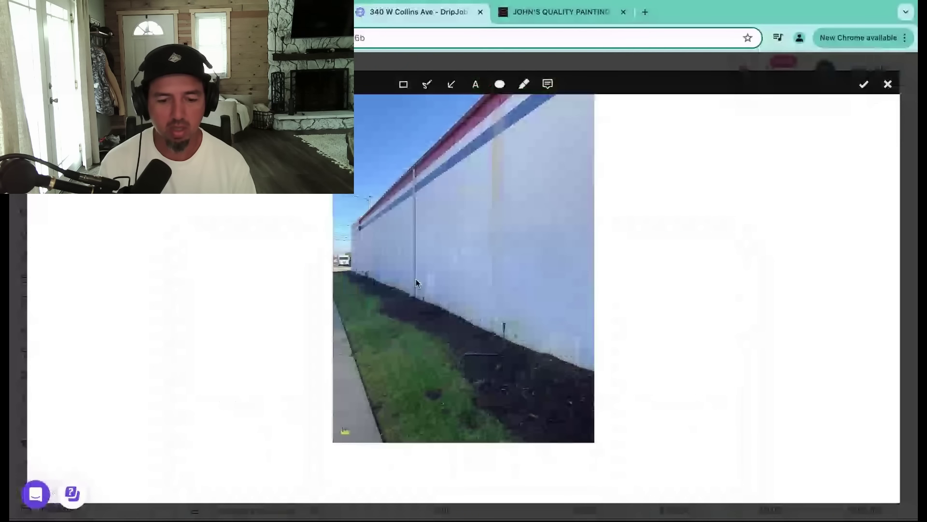
left_click(888, 84)
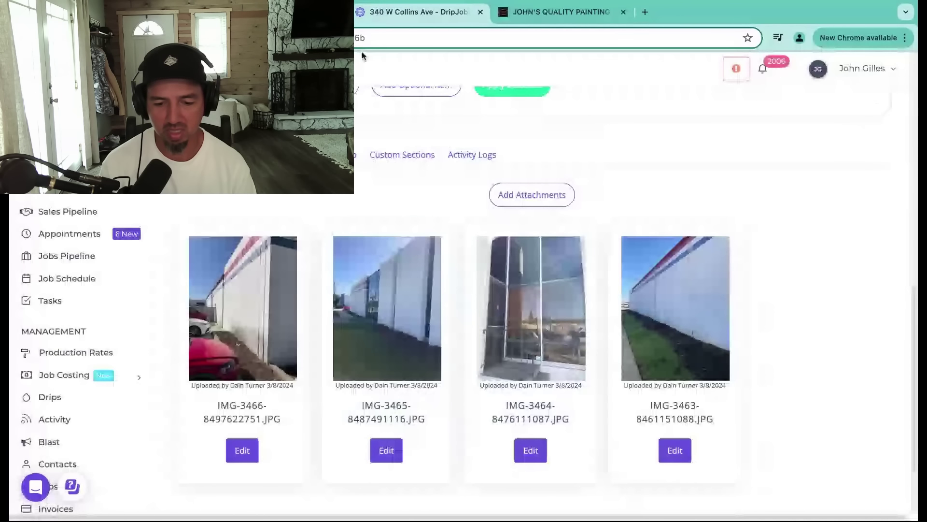
scroll(497, 193, "up", 3)
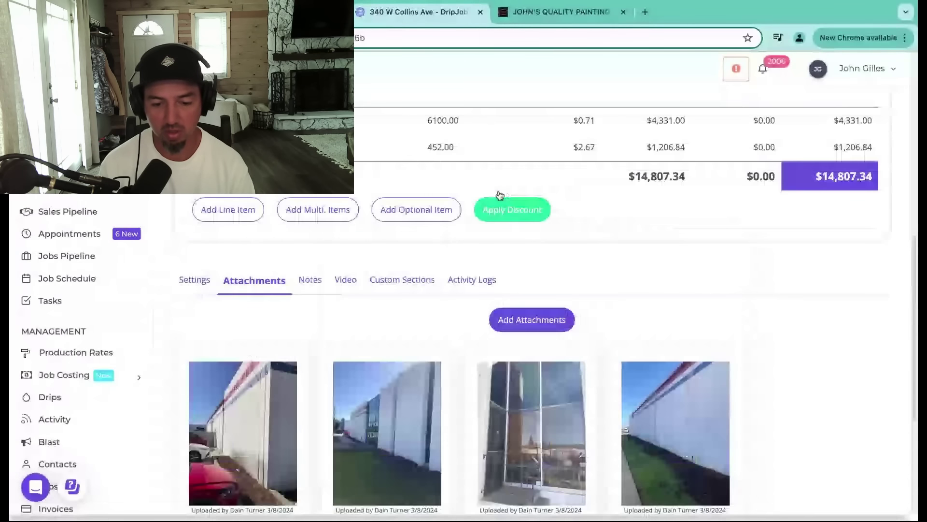
scroll(796, 204, "up", 1)
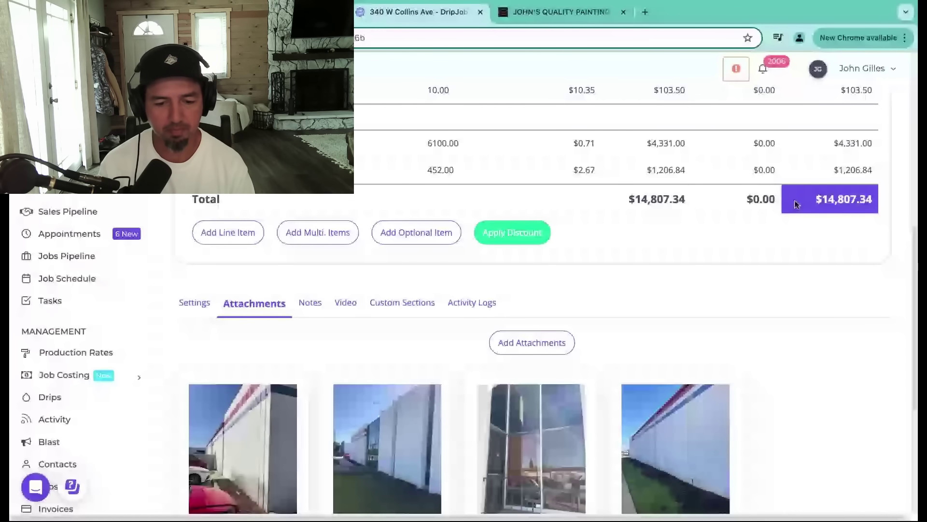
Step: Enter 0 for Project Swedlund's Actual Hours, Actual Labor and Actual Materials (G99–I99)
key("ctrl+Tab")
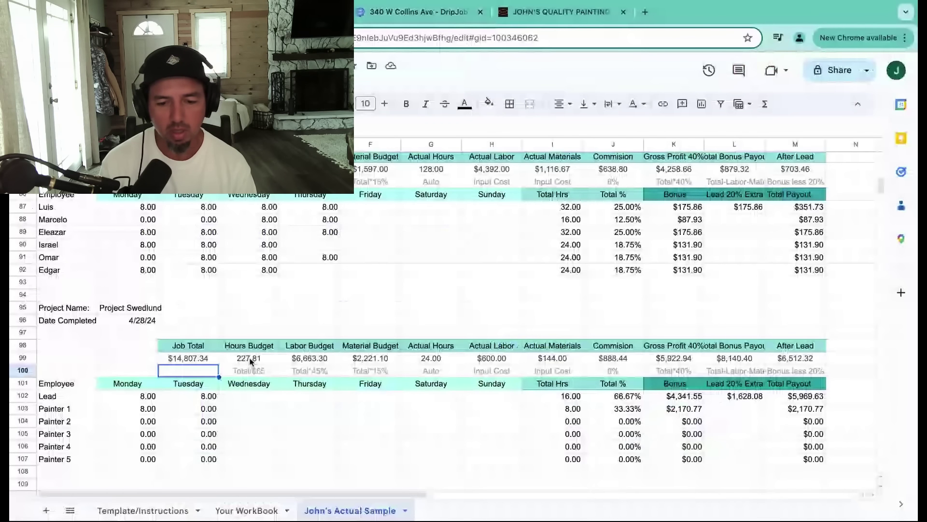
left_click(211, 361)
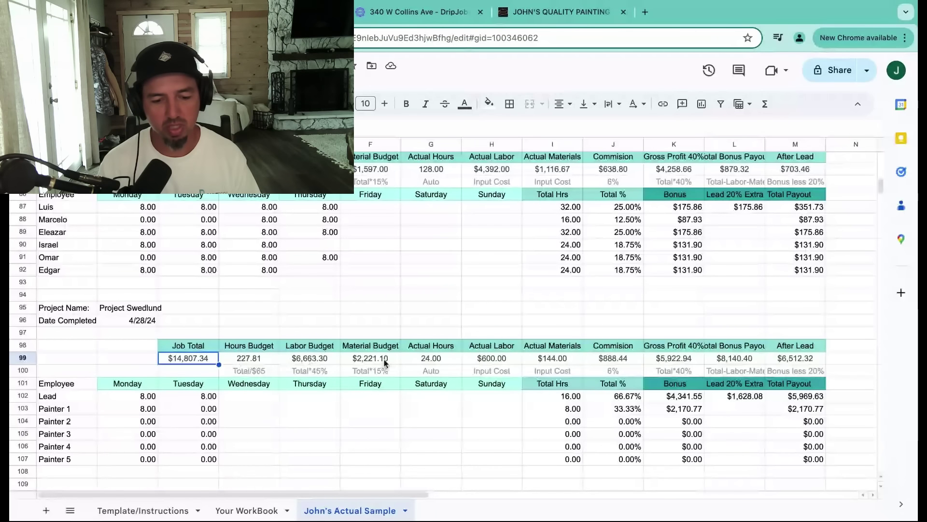
left_click(423, 362)
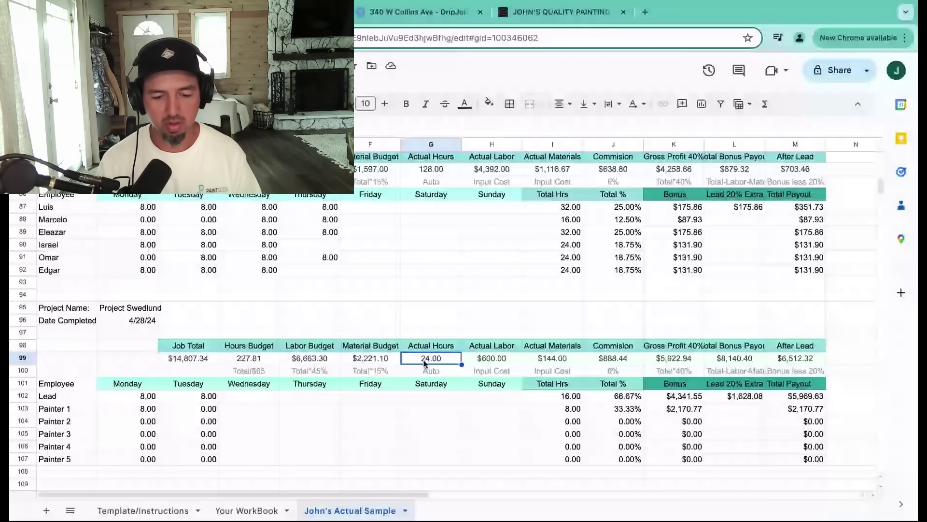
type("0")
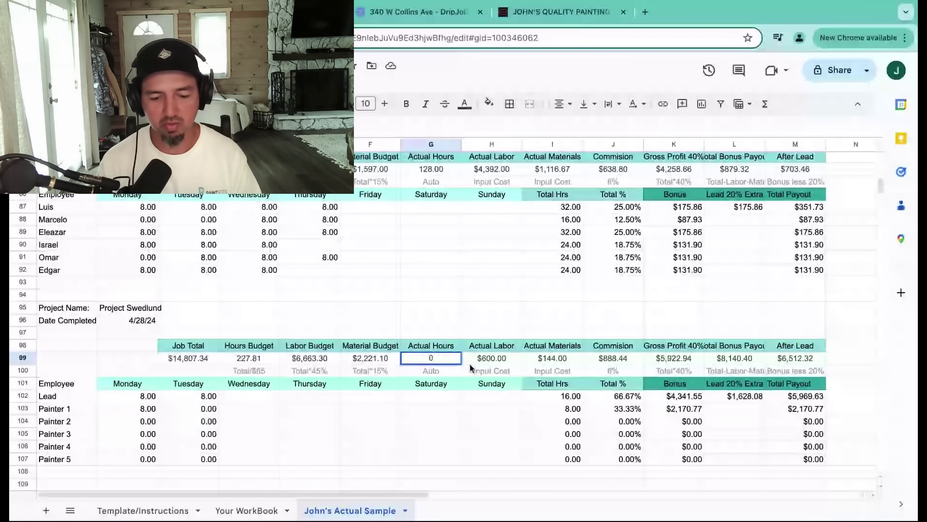
left_click(480, 362)
type("0")
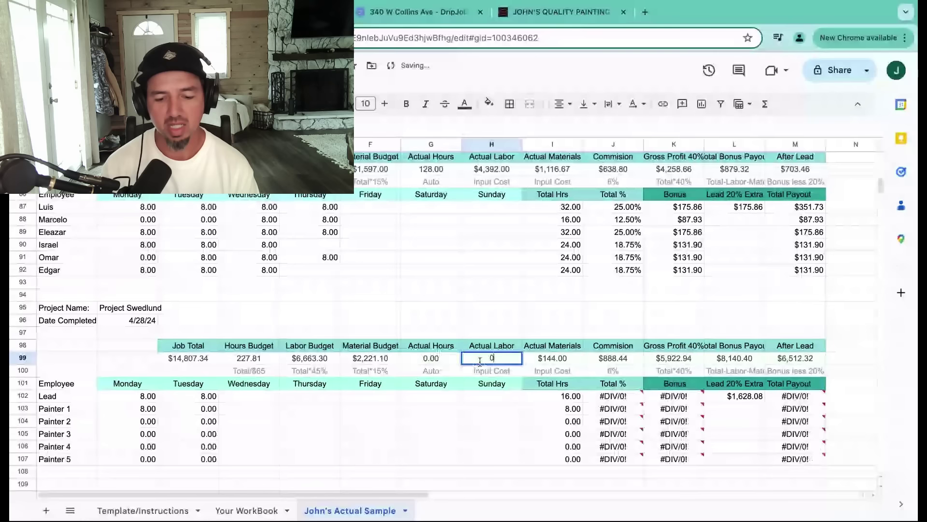
left_click(566, 362)
type("0")
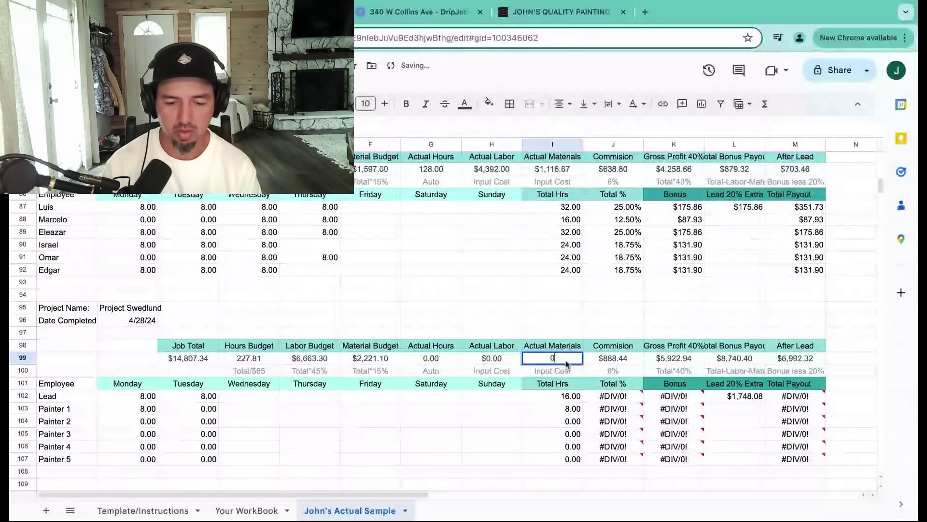
left_click(493, 421)
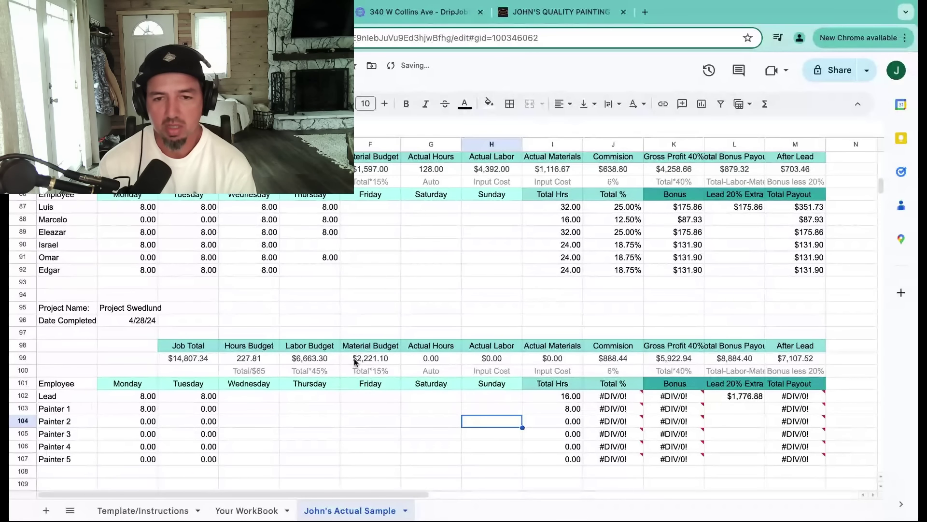
left_click(188, 358)
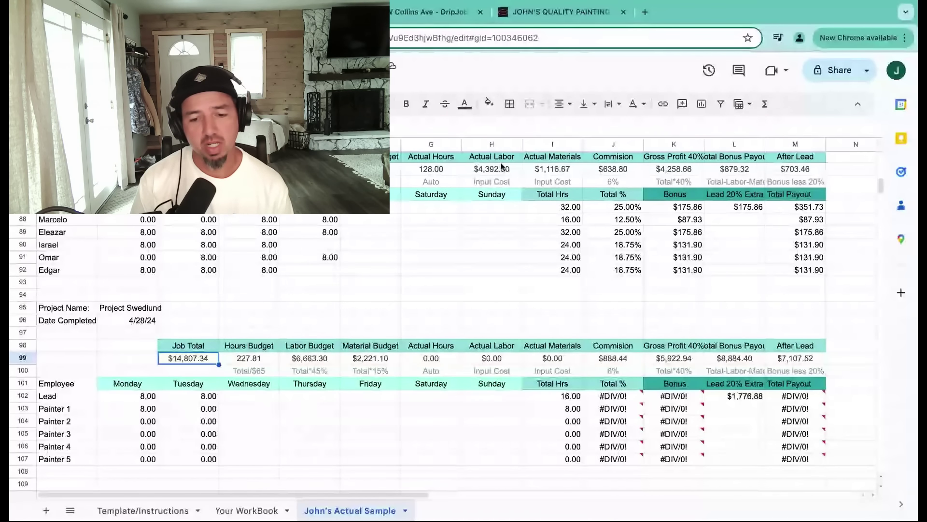
Step: Search Dun-Edwards invoices by purchase order 'Sw' to list the $835.91, $112.19 and $673.81 sales
left_click(531, 12)
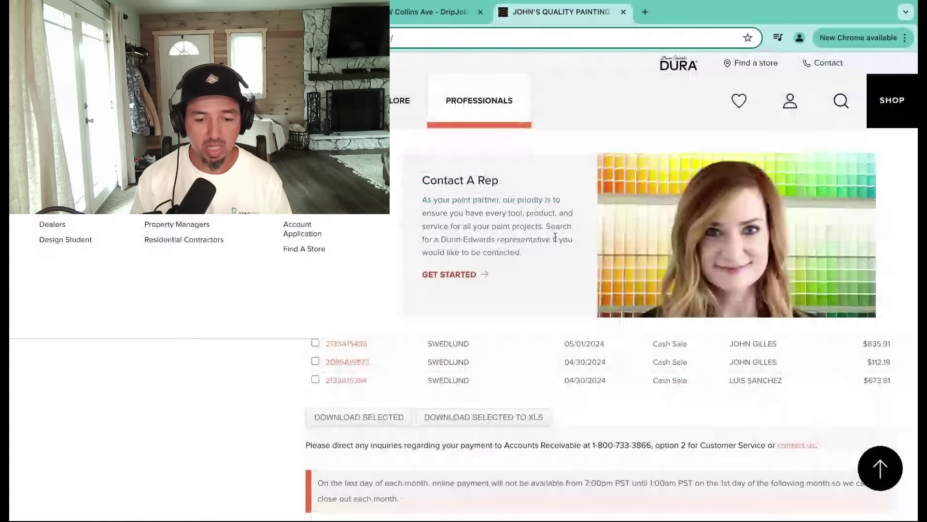
scroll(512, 266, "up", 2)
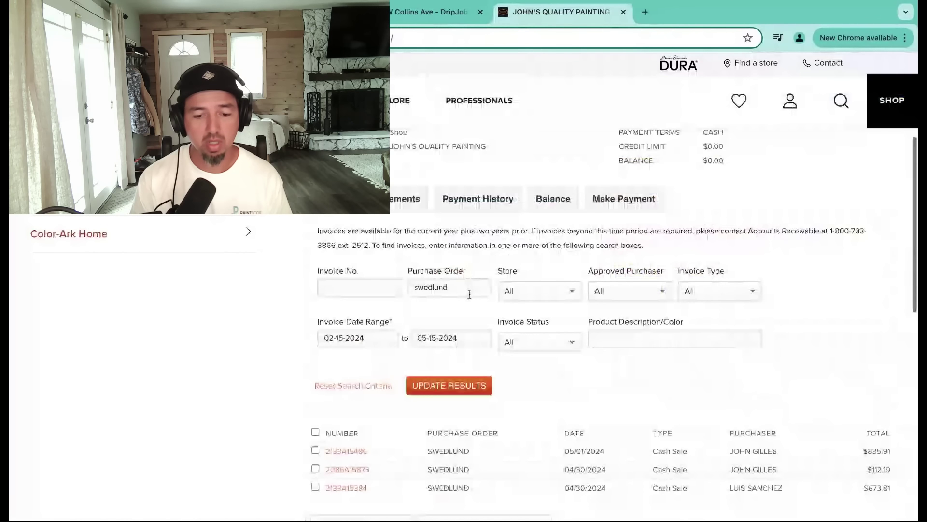
double_click(465, 293)
type("Sw")
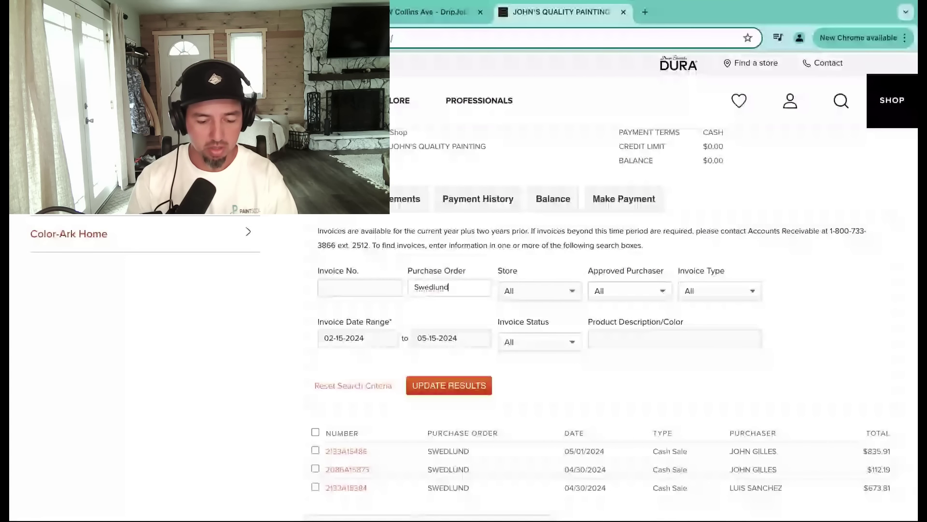
key("Return")
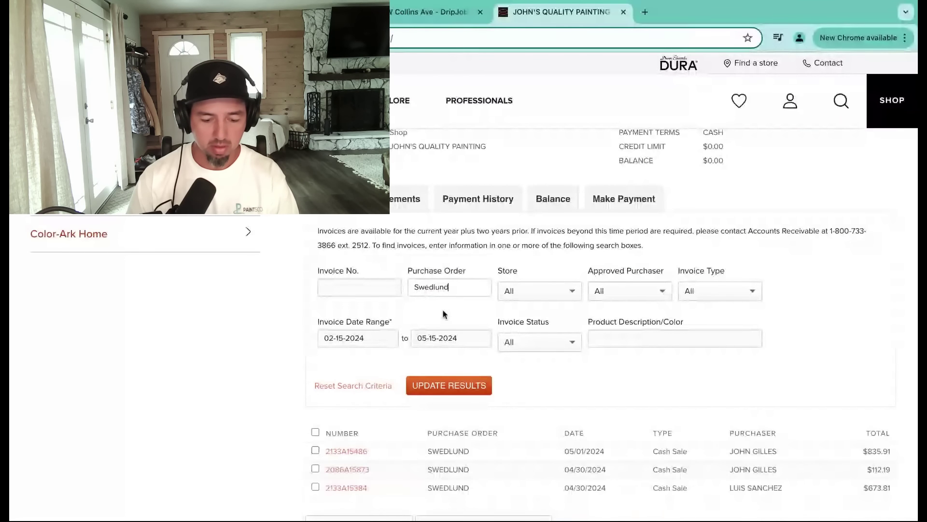
scroll(478, 343, "down", 2)
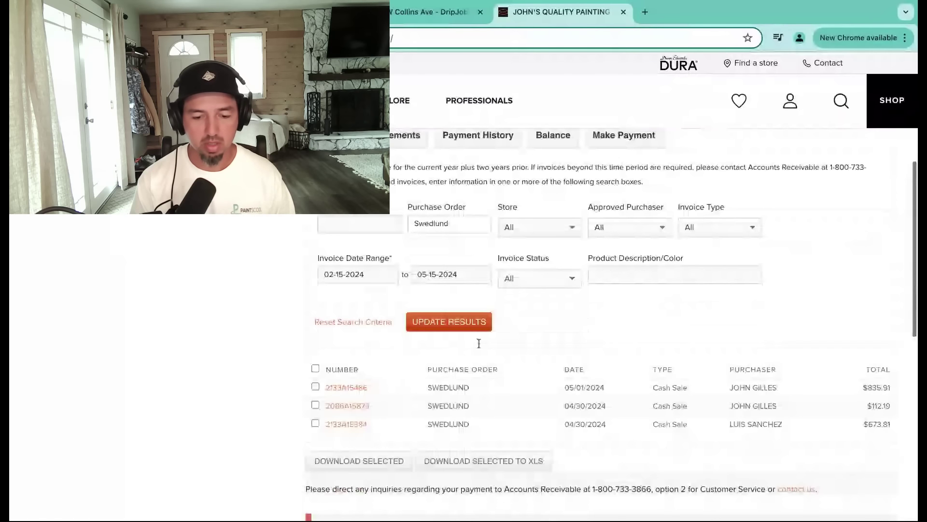
scroll(479, 343, "down", 1)
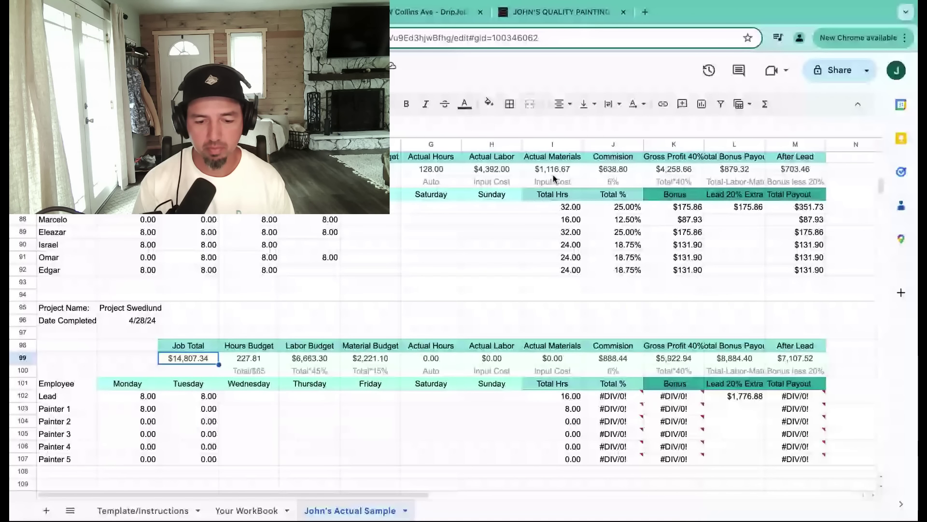
Step: Record 1621.91 as Project Swedlund's actual materials in I99, then return to Dun-Edwards
left_click(574, 361)
type("1621.")
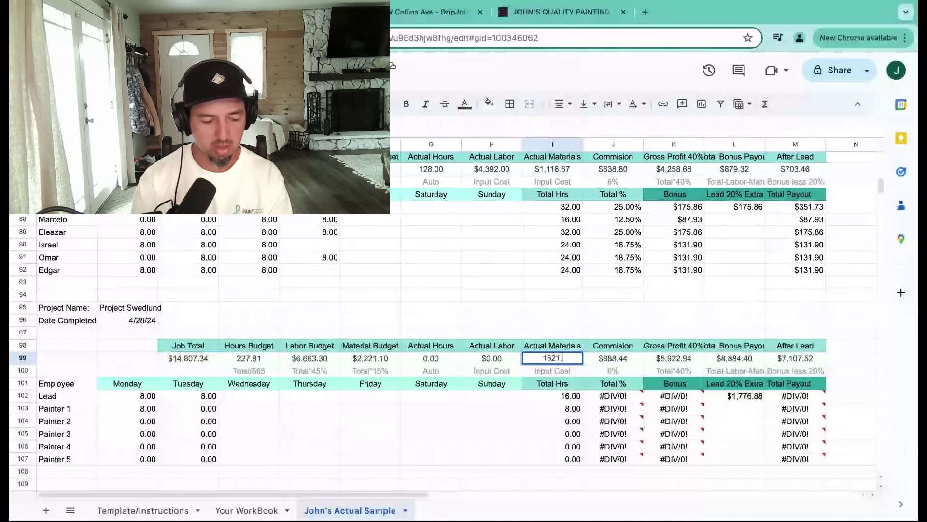
type("91")
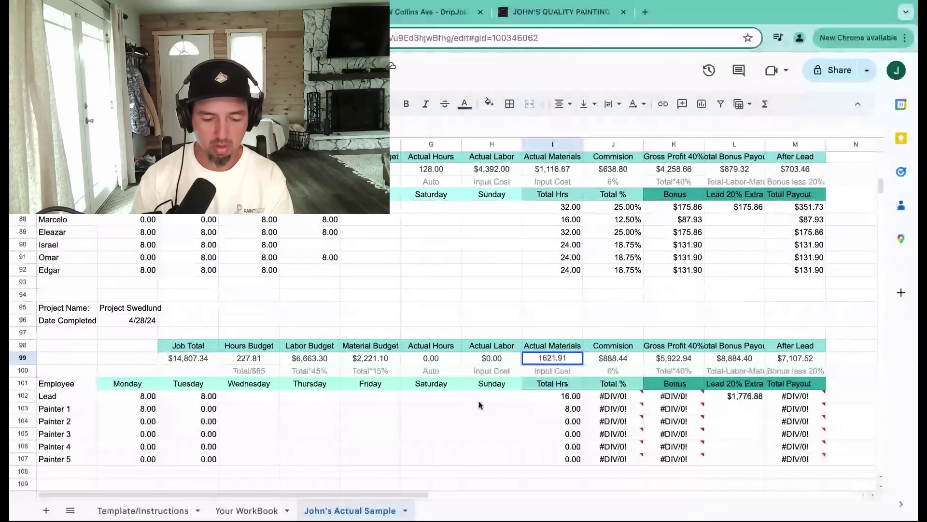
left_click(479, 400)
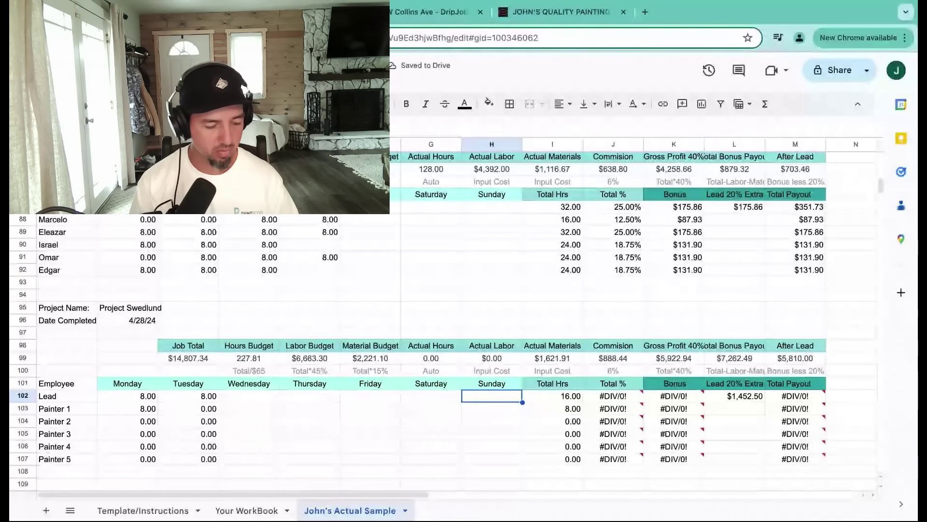
key("ctrl+Tab")
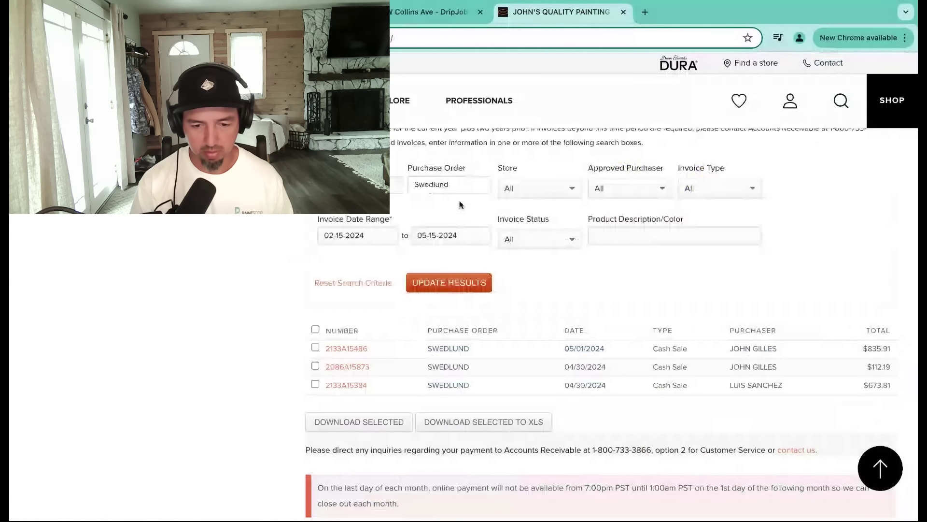
Step: Clear the Purchase Order filter and reload the unfiltered invoice list
left_click(460, 176)
key("BackSpace")
key("BackSpace")
key("BackSpace")
key("BackSpace")
key("BackSpace")
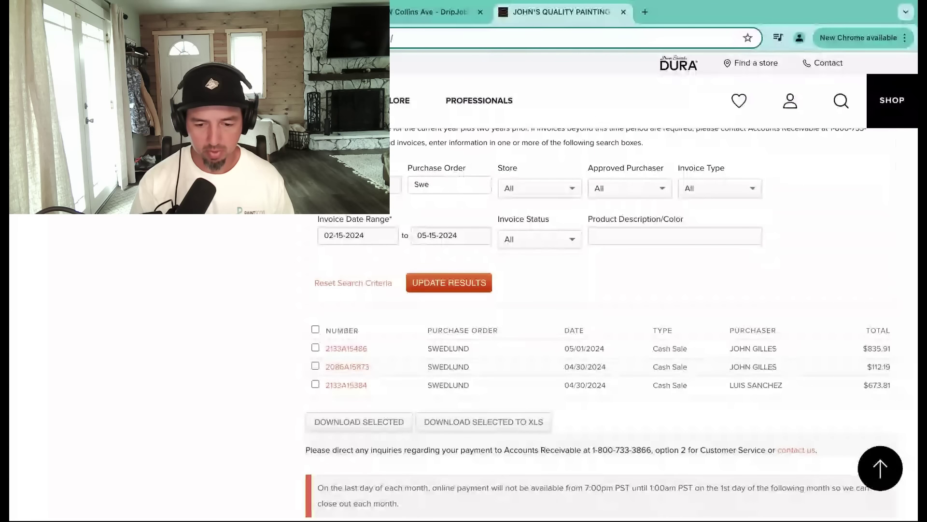
key("BackSpace")
key("BackSpace")
key("BackSpace")
left_click(451, 281)
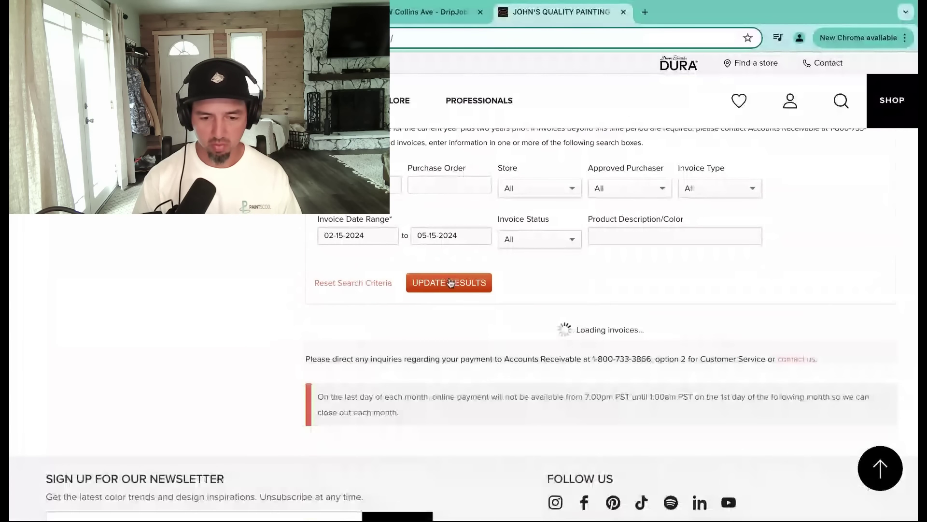
scroll(459, 309, "down", 3)
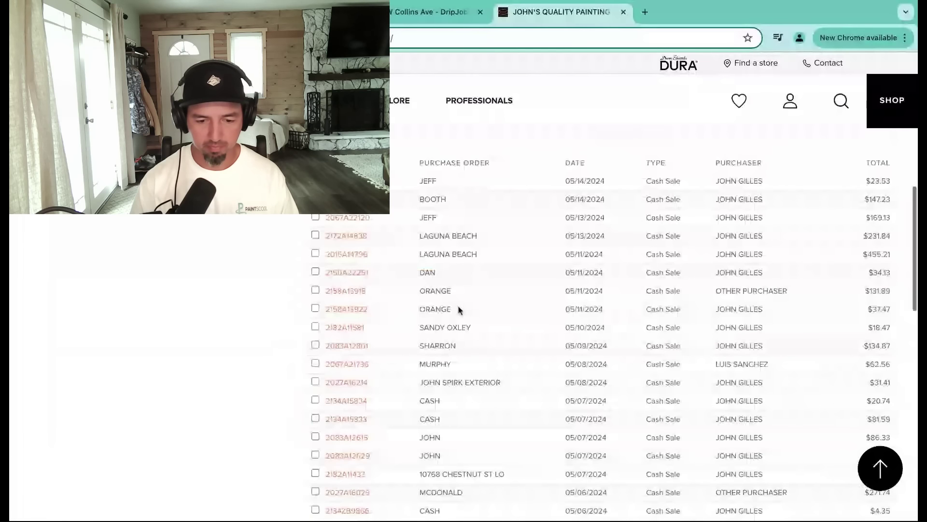
scroll(458, 309, "down", 4)
scroll(459, 310, "up", 7)
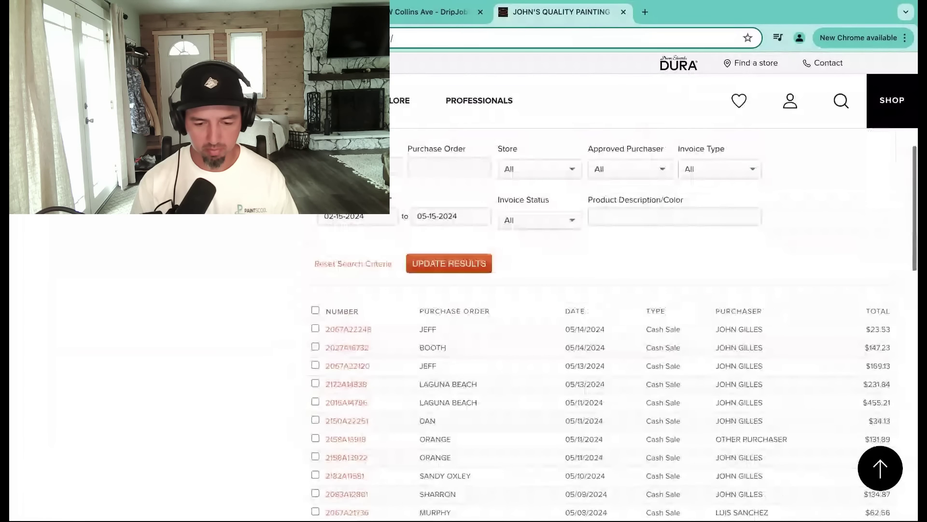
scroll(357, 256, "up", 1)
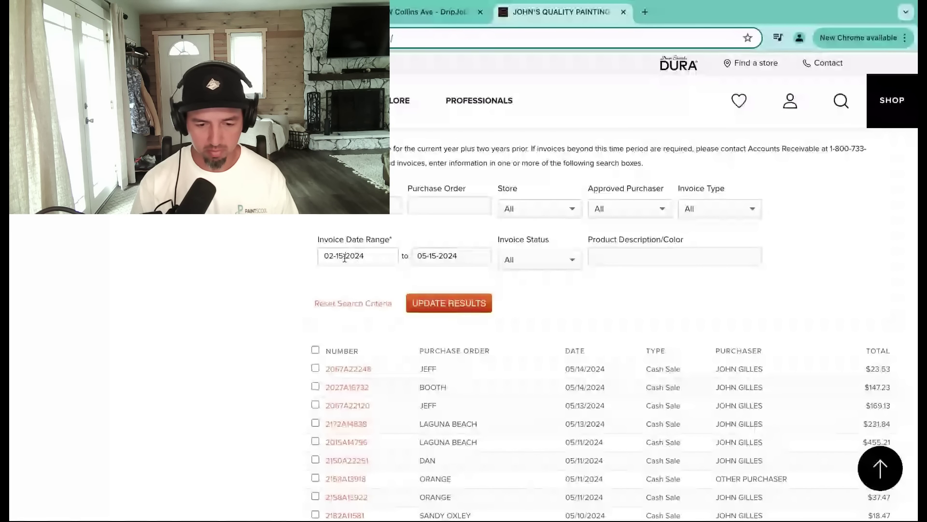
Step: Set the invoice date range to 04-28-2024 through 05-02-2024 and update the results
left_click(344, 257)
key("BackSpace")
key("BackSpace")
key("BackSpace")
key("BackSpace")
key("BackSpace")
key("BackSpace")
type("04")
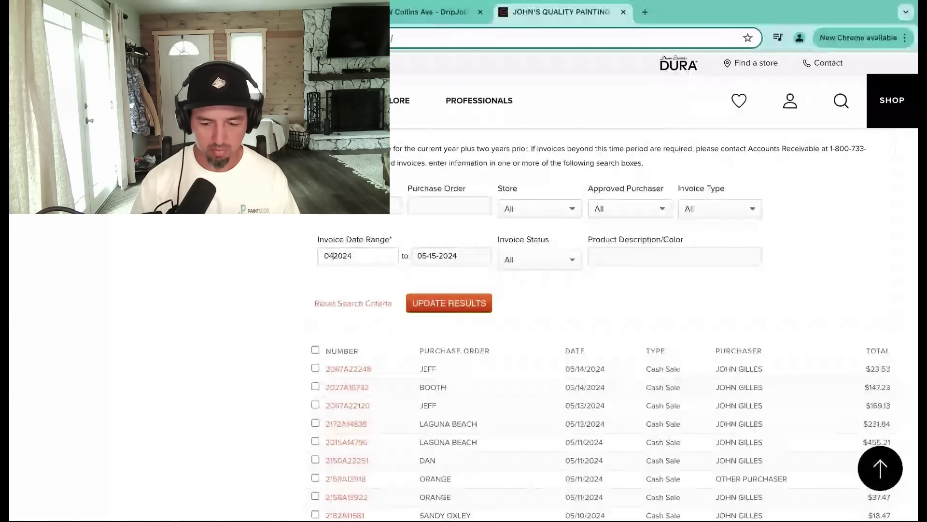
type("-28")
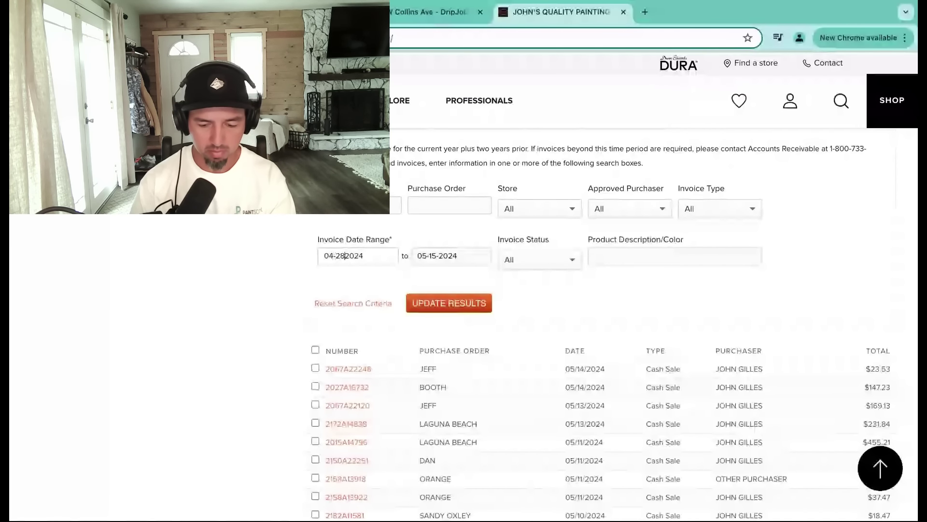
type("-")
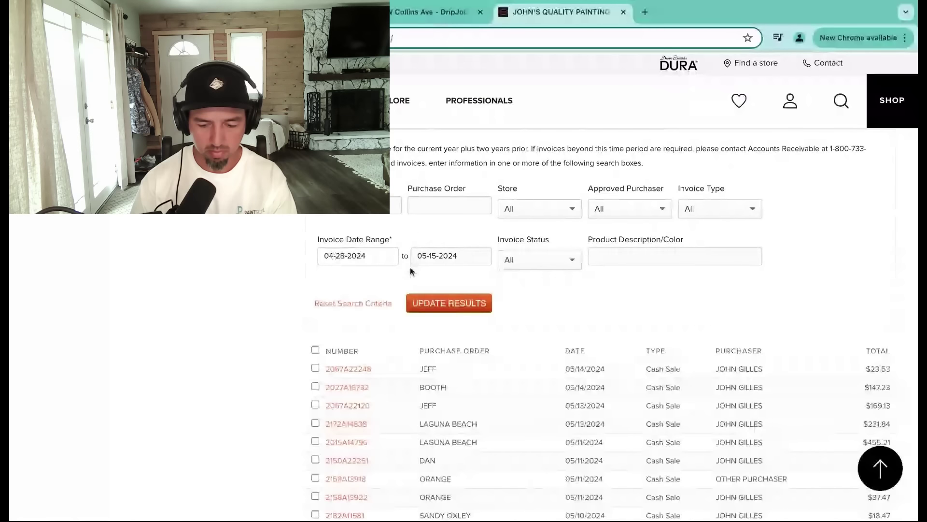
left_click(437, 255)
key("BackSpace")
key("BackSpace")
key("BackSpace")
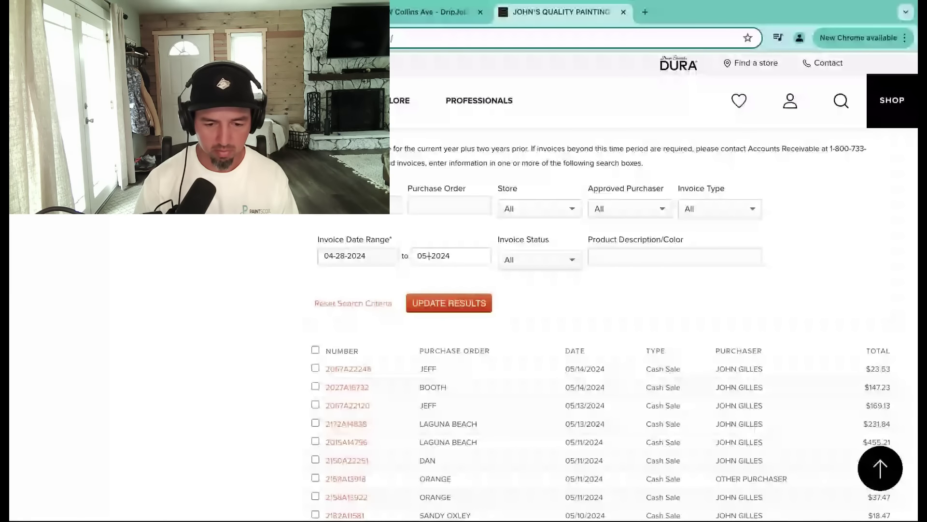
type("02-")
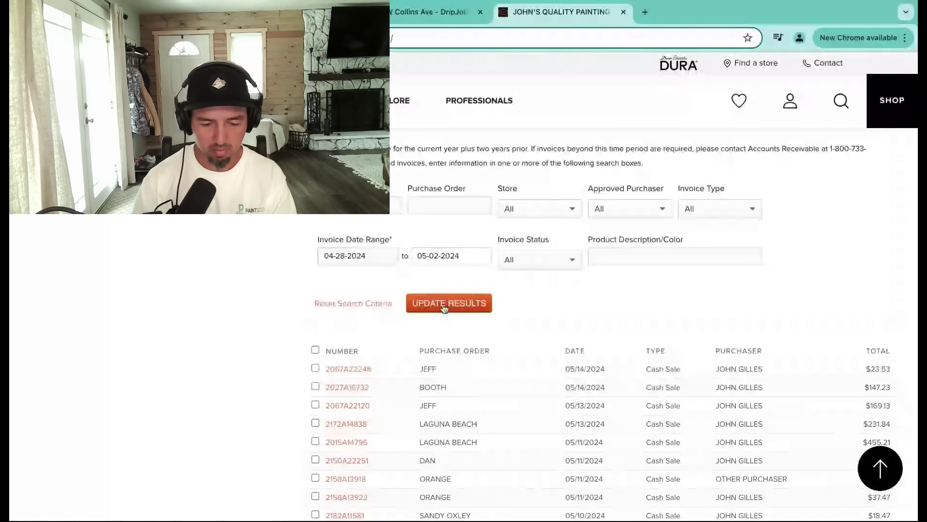
left_click(445, 307)
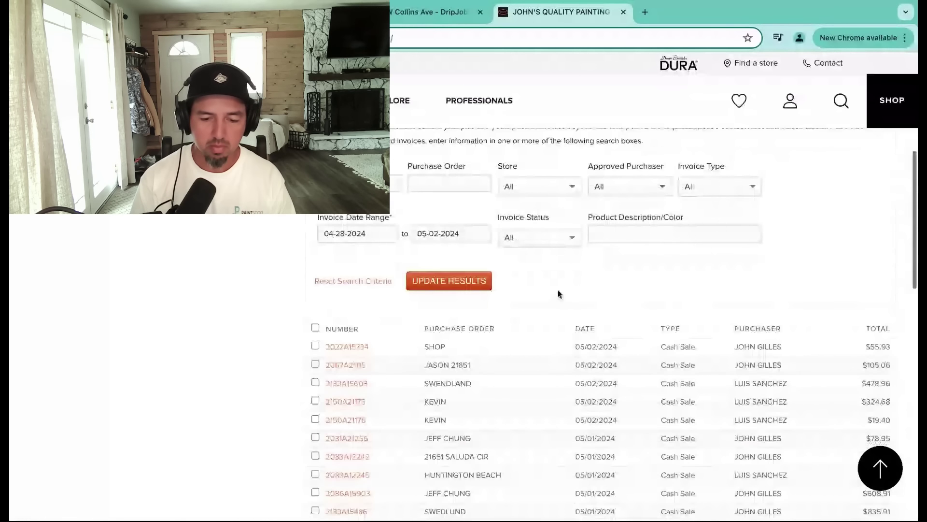
scroll(522, 300, "down", 2)
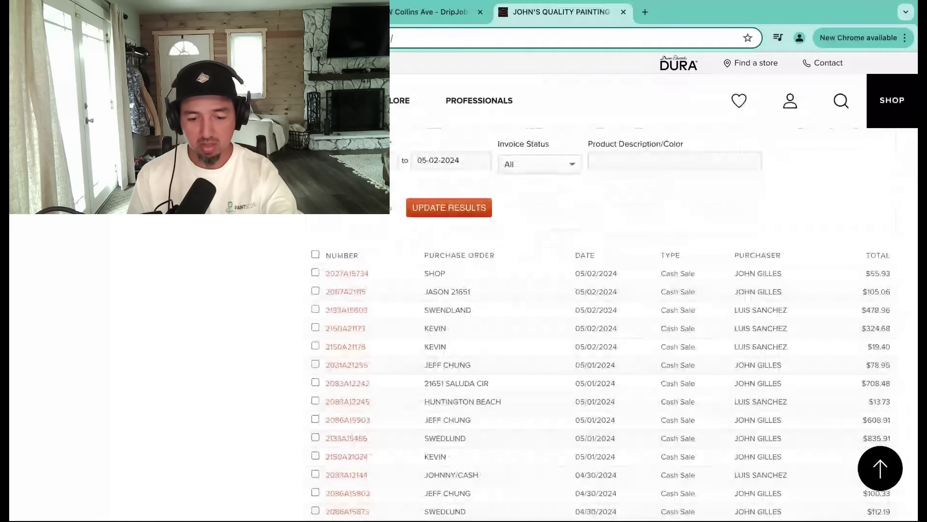
scroll(465, 309, "down", 2)
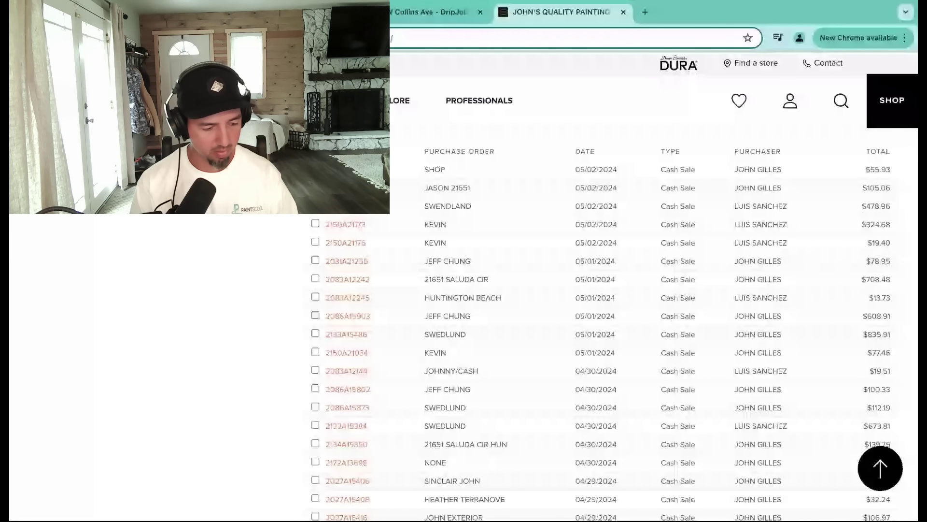
Step: Change Project Swedlund's Actual Materials in I99 to 2100.87
key("ctrl+v")
key("Return")
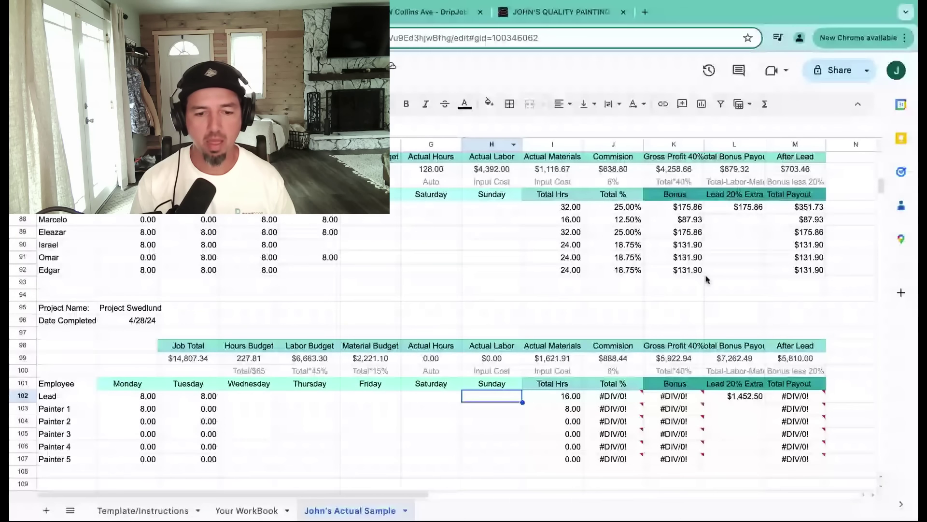
left_click(563, 360)
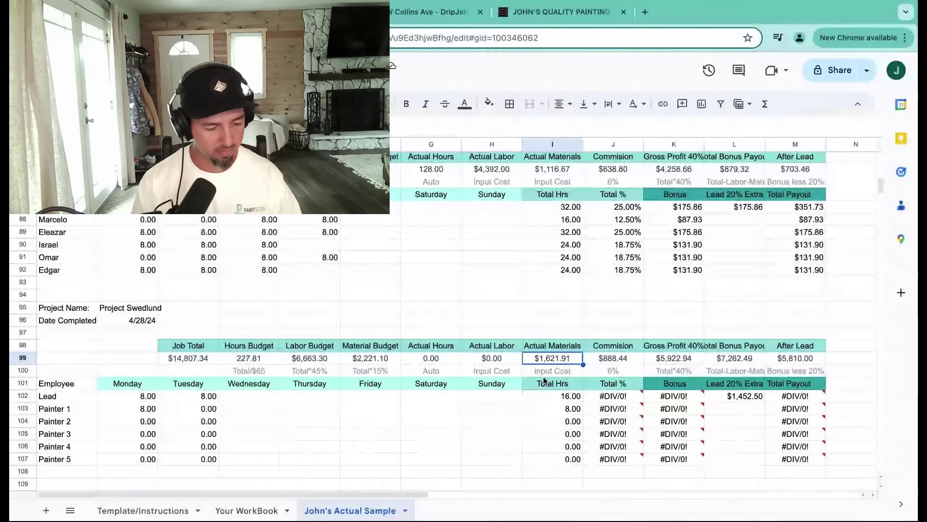
type("210")
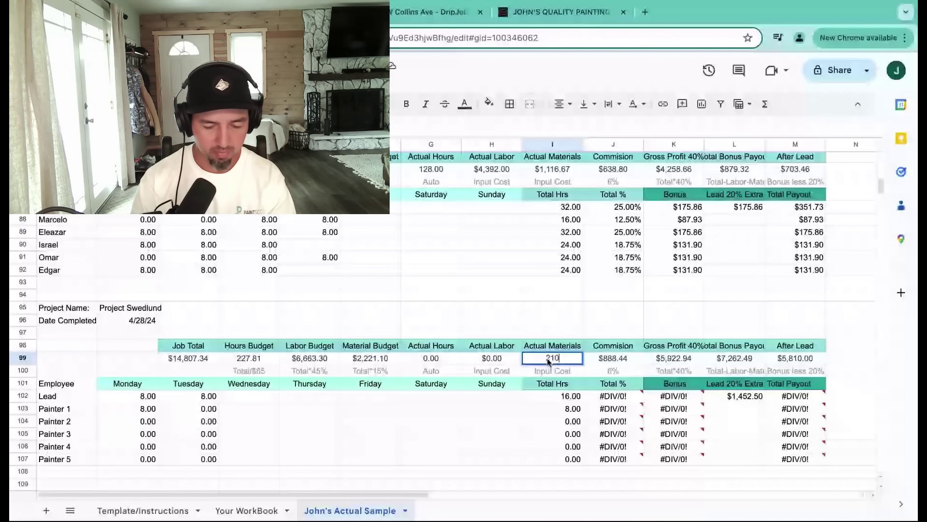
type("0.87")
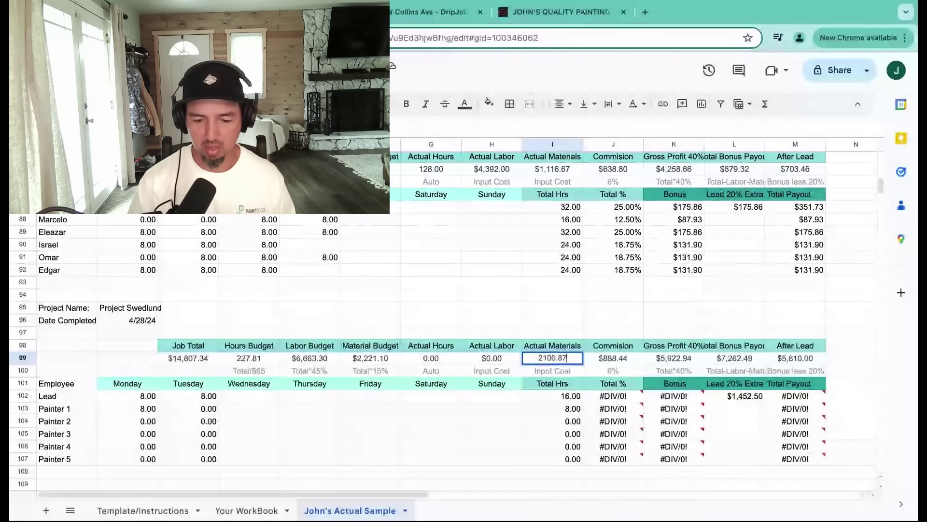
left_click(399, 408)
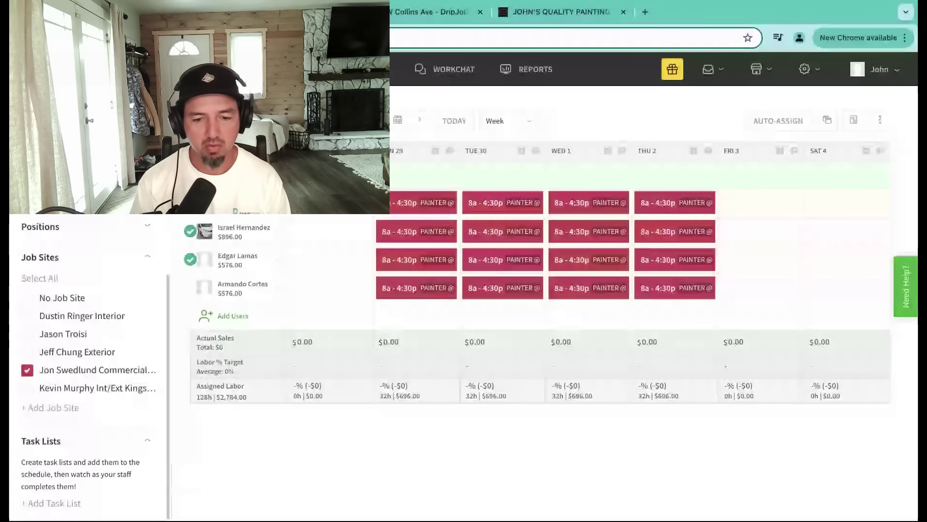
mouse_move(394, 248)
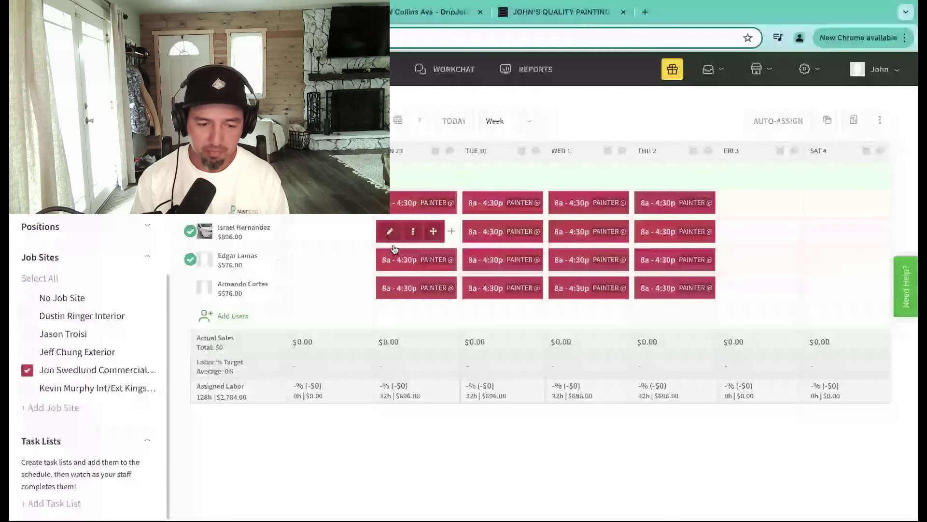
Step: Reset the Job Sites filter with Select All, show only the Swedlund site, then return to Sheets
left_click(50, 279)
scroll(570, 259, "down", 1)
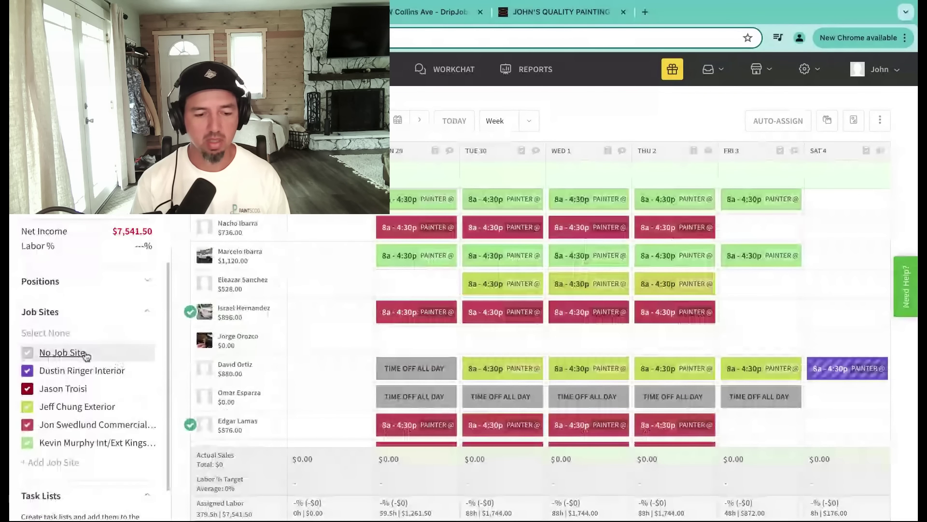
left_click(116, 424)
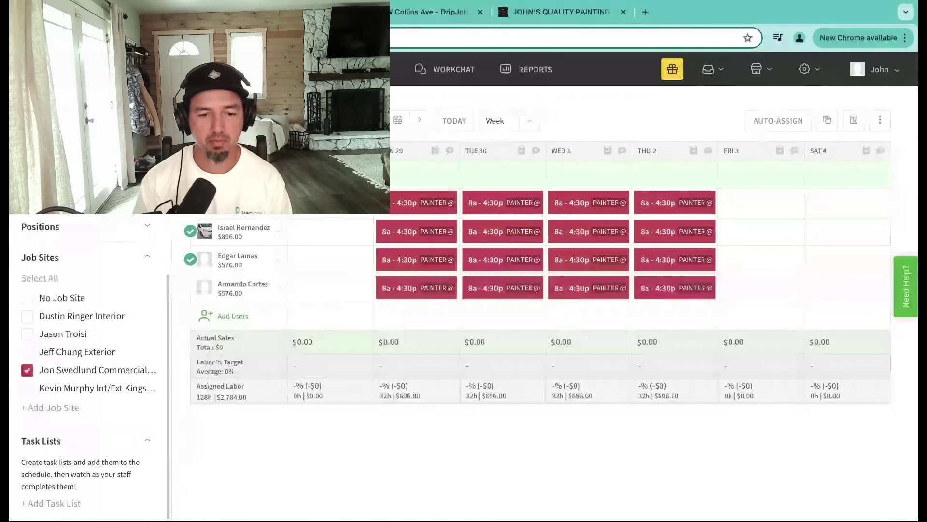
key("ctrl+Tab")
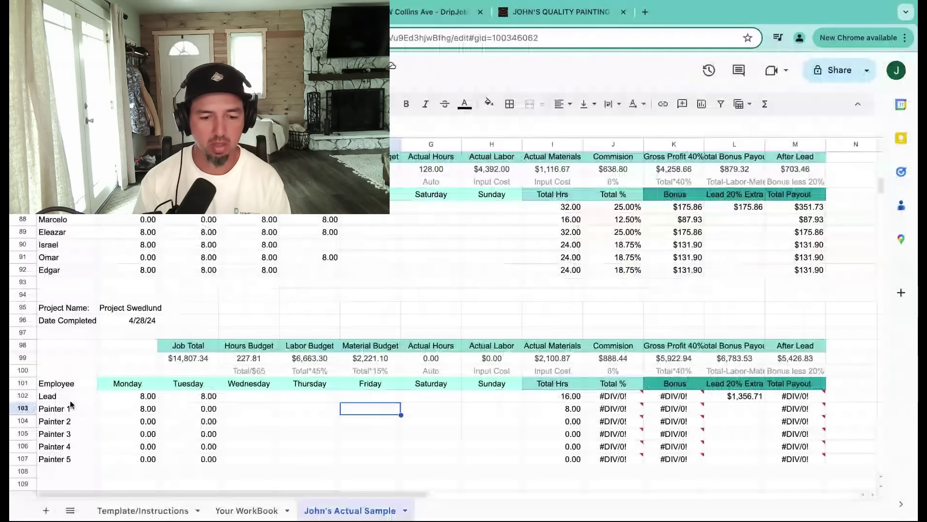
Step: Enter the four painters' names in rows 102–105 of the crew list, replacing the placeholder labels
left_click(70, 401)
type("Israel")
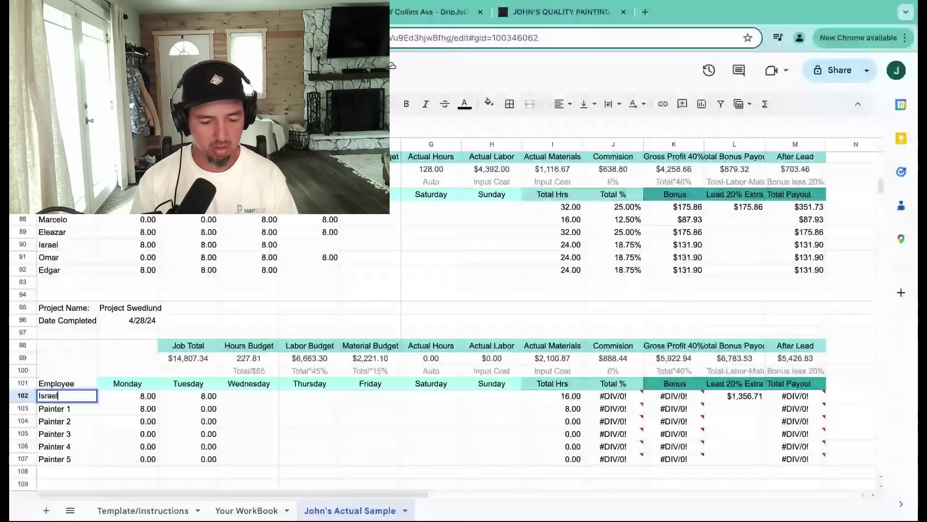
key("Return")
type("Nacho")
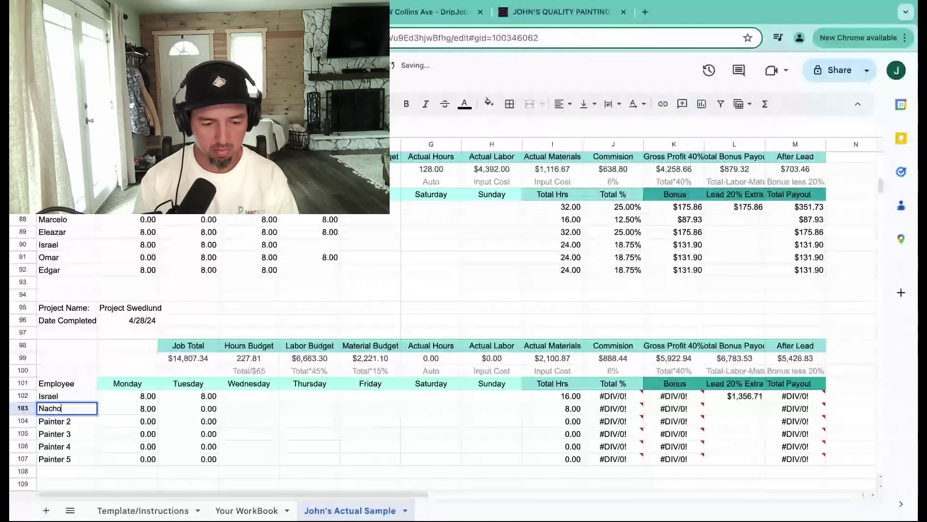
key("Return")
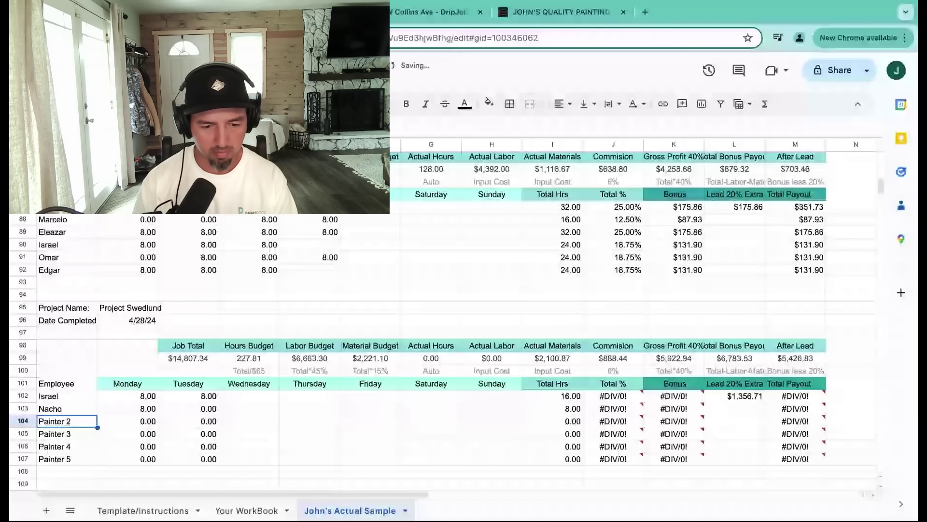
type("Edgar")
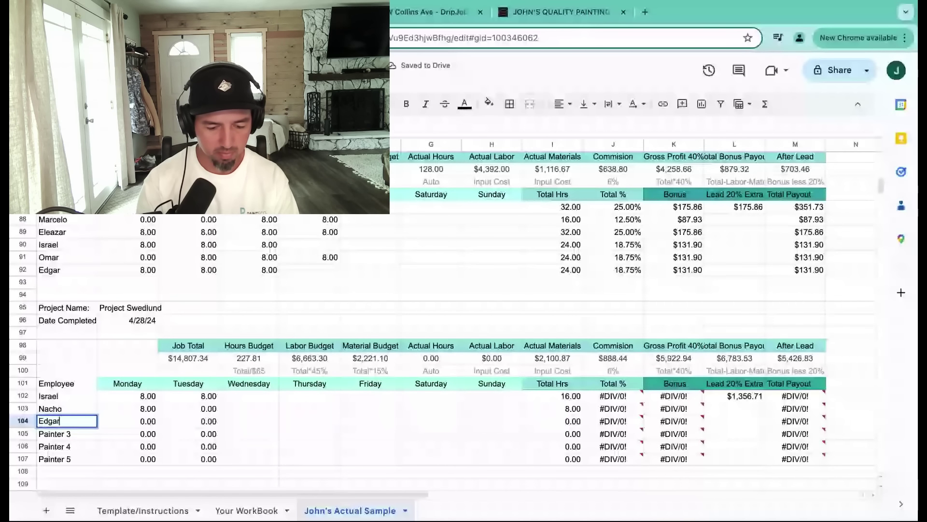
key("Return")
type("Arm")
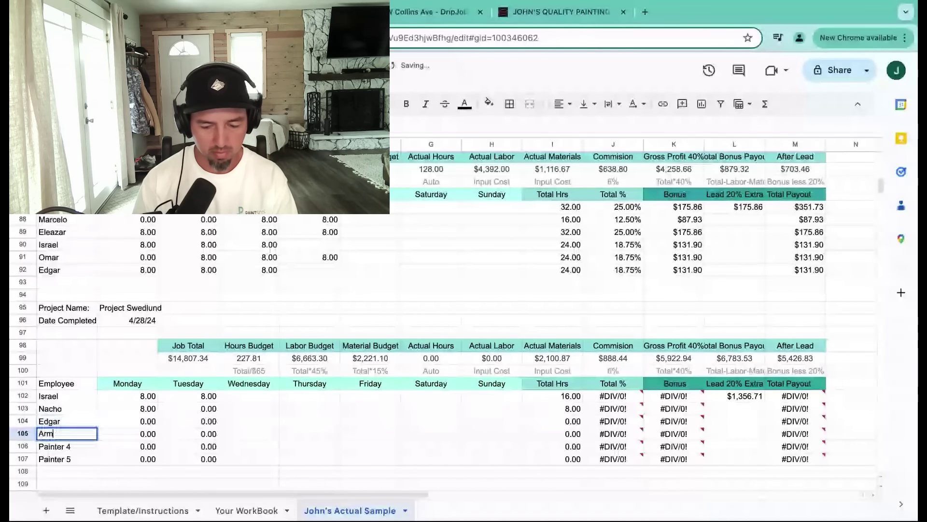
type("a")
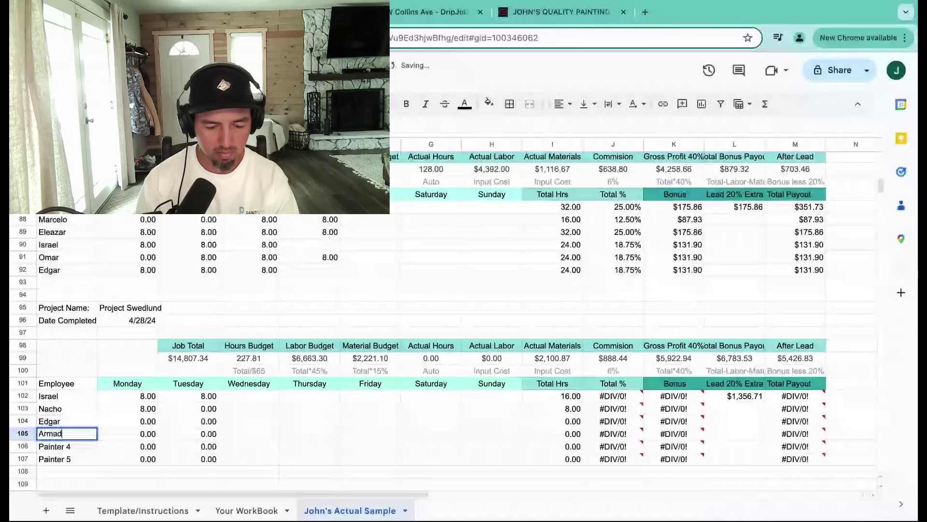
type("ndo")
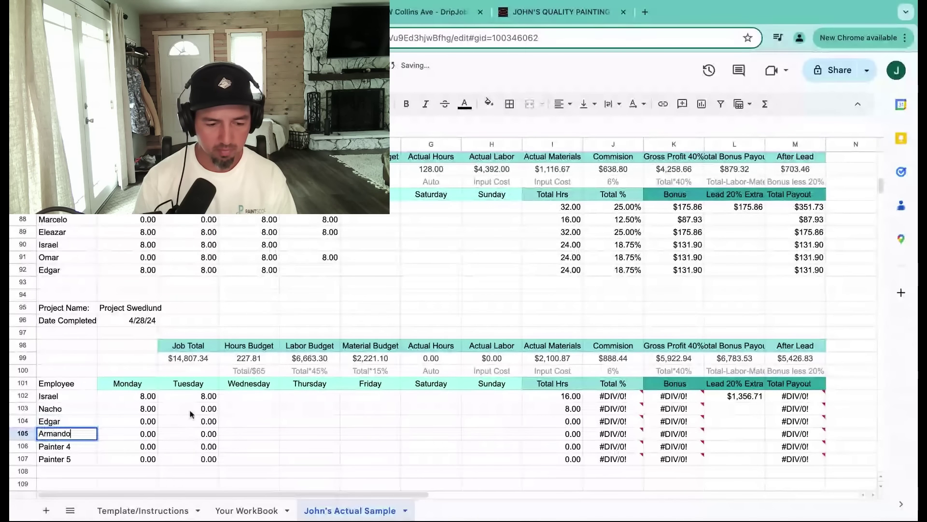
left_click(191, 411)
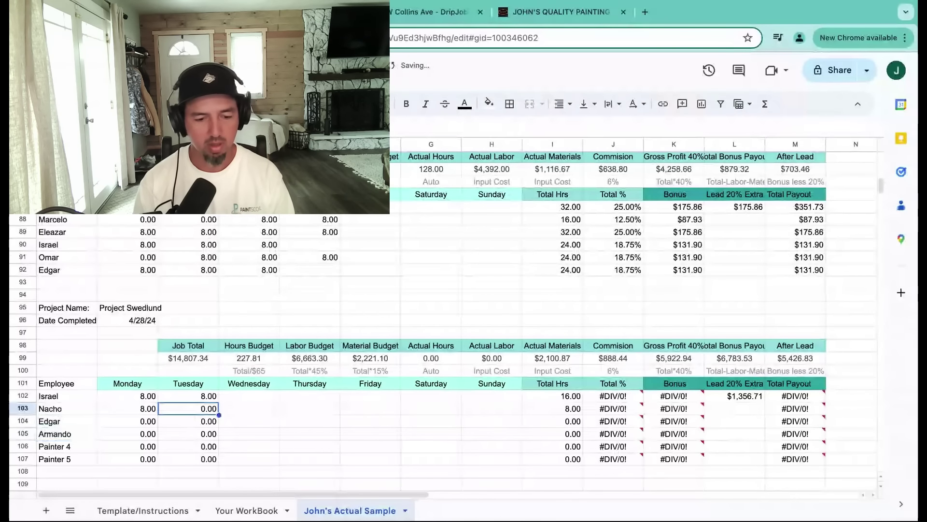
Step: Show the job site's previous-week schedule (22nd–27th) in When I Work
key("ctrl+Tab")
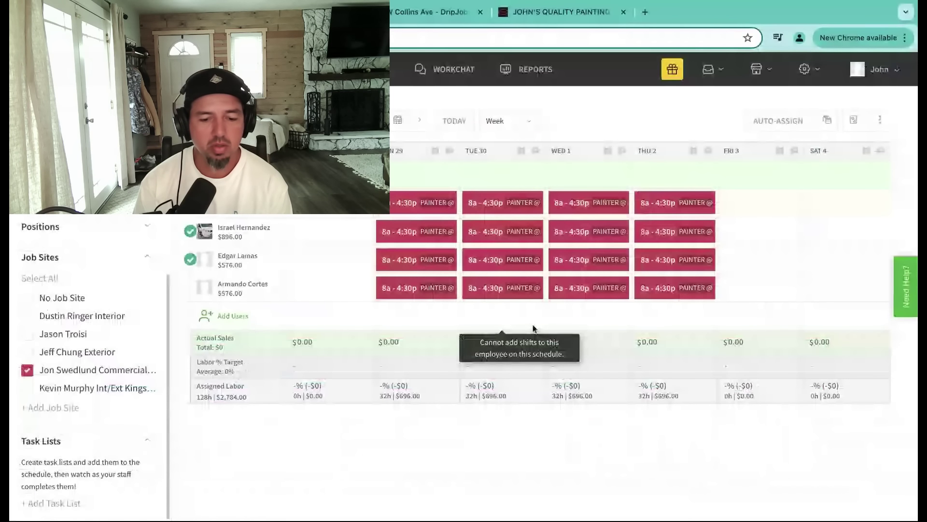
left_click(375, 120)
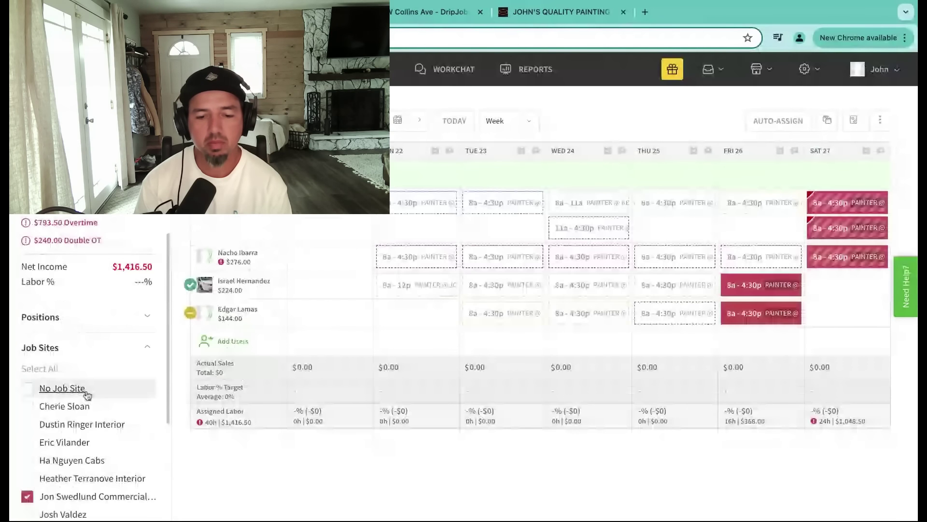
scroll(87, 395, "down", 1)
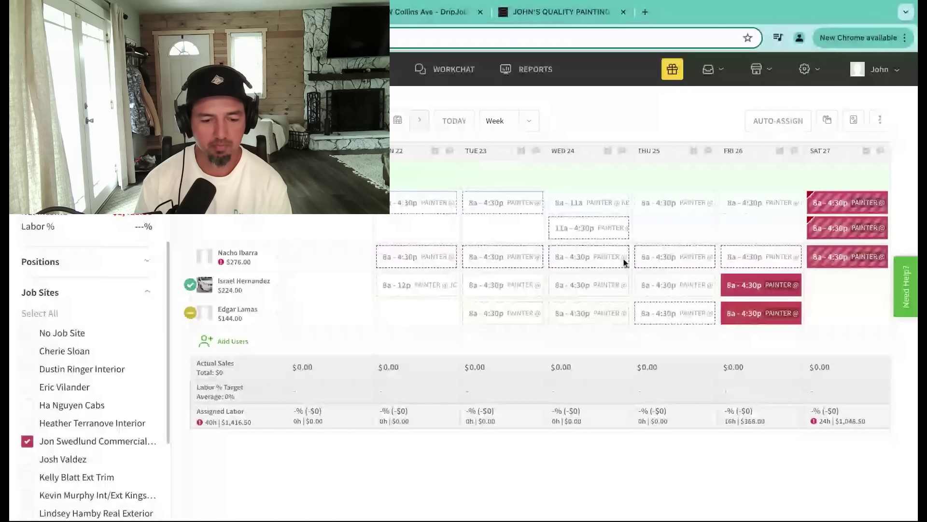
mouse_move(740, 312)
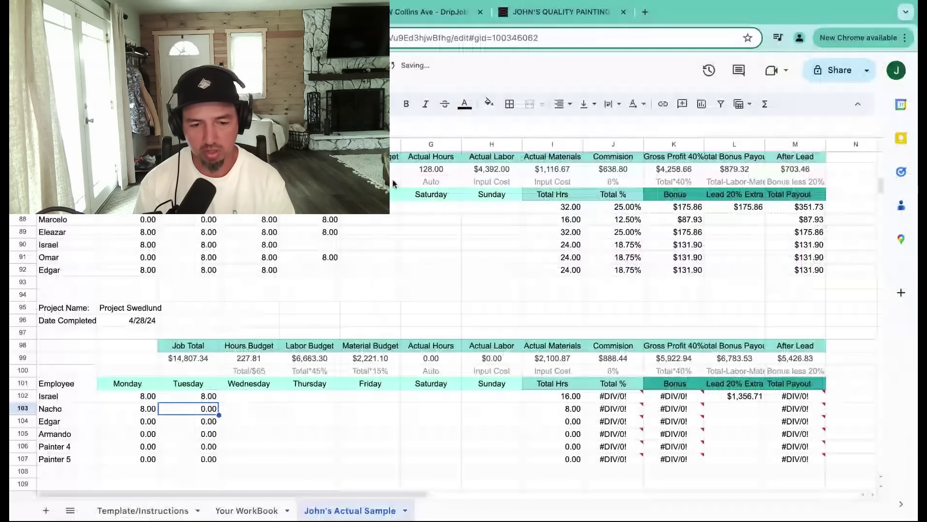
Step: Log 8-hour days for the first employee's weekdays and the third employee's Friday
scroll(369, 390, "down", 1)
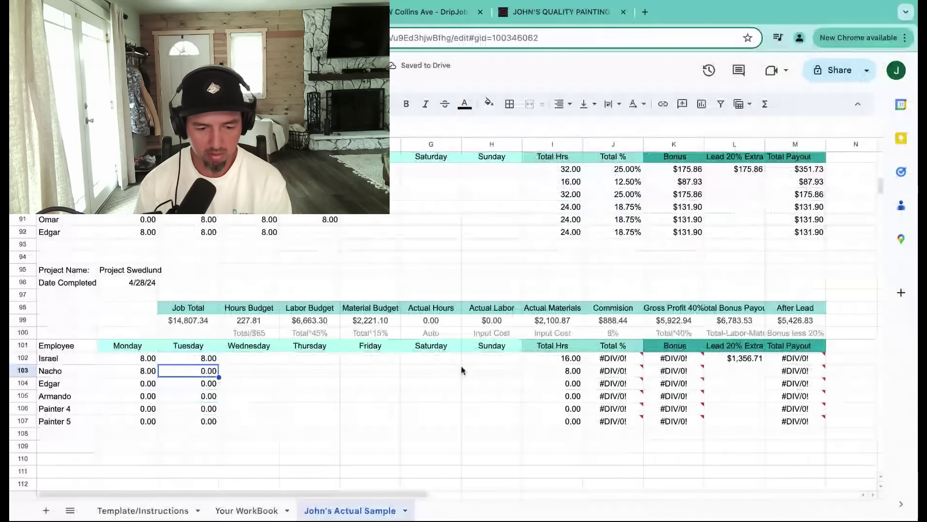
left_click(385, 360)
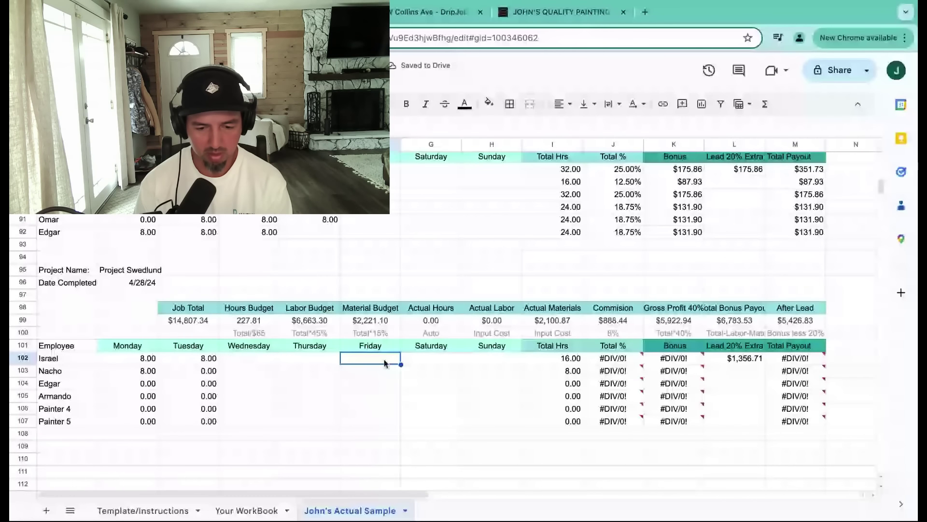
type("8")
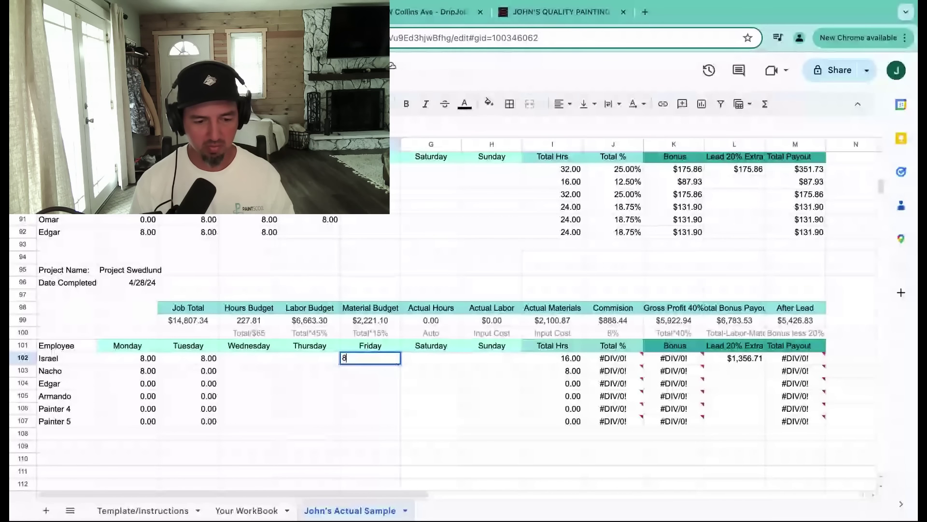
left_click(379, 382)
type("8")
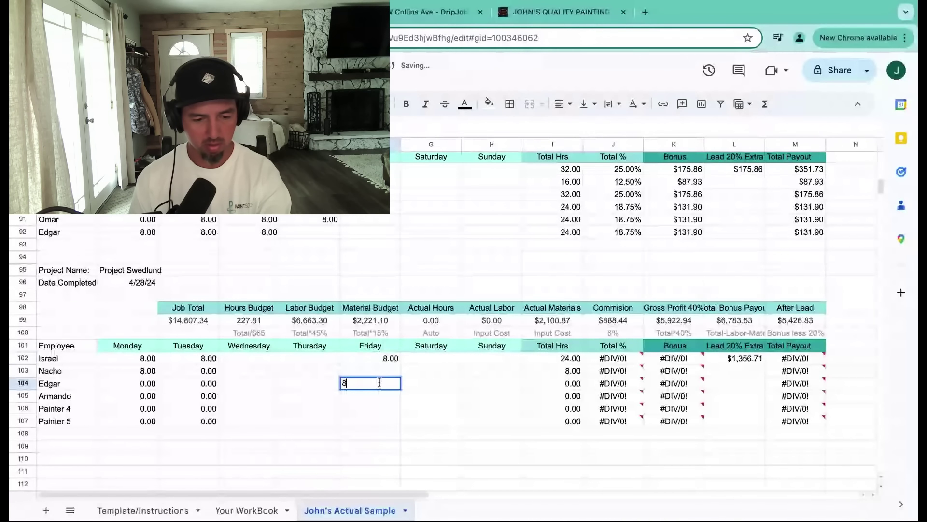
double_click(154, 358)
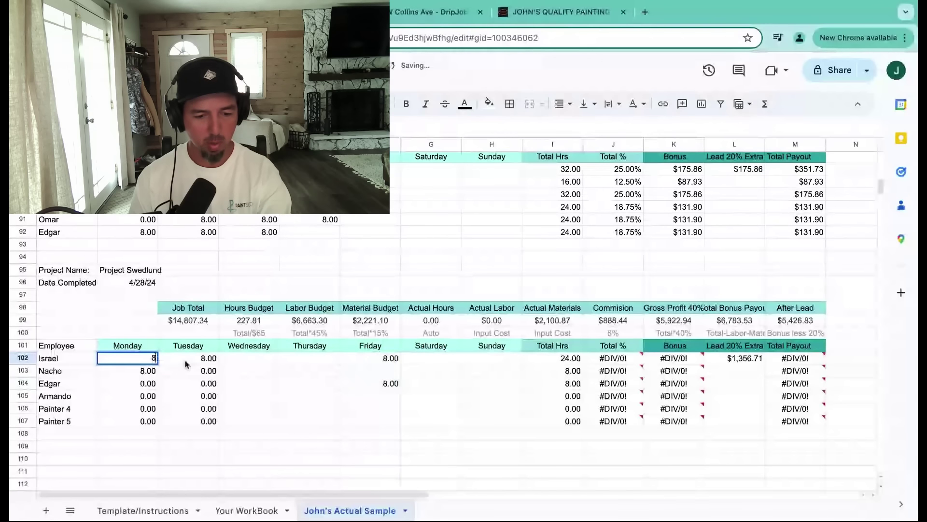
double_click(214, 357)
left_click(243, 358)
type("8")
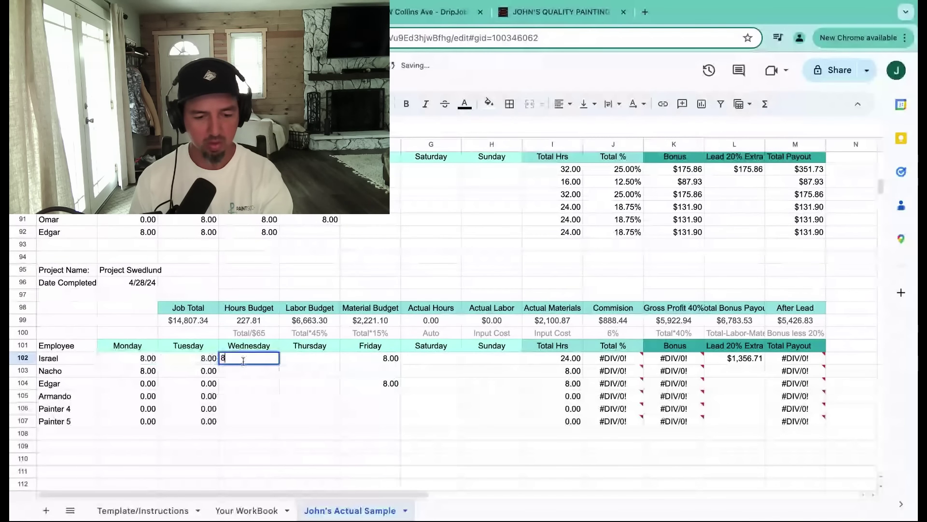
key("Tab")
type("8")
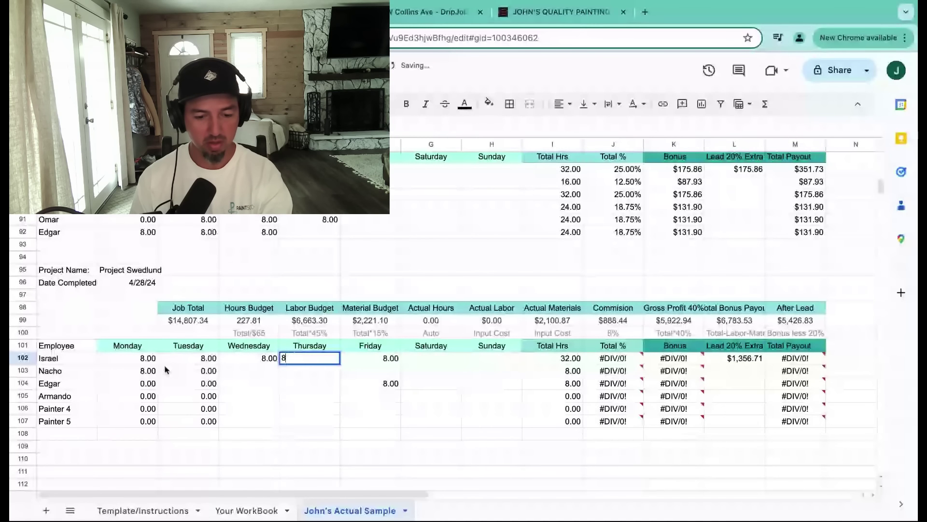
key("Return")
Step: Fill in 8 hours for the remaining worked days of the second, third and fourth employees
key("Tab")
type("8")
key("Tab")
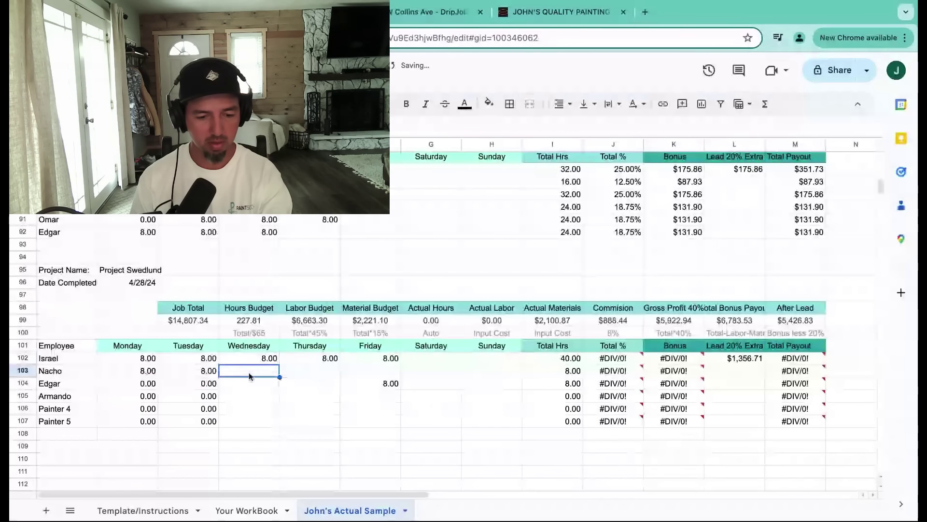
type("8")
key("Tab")
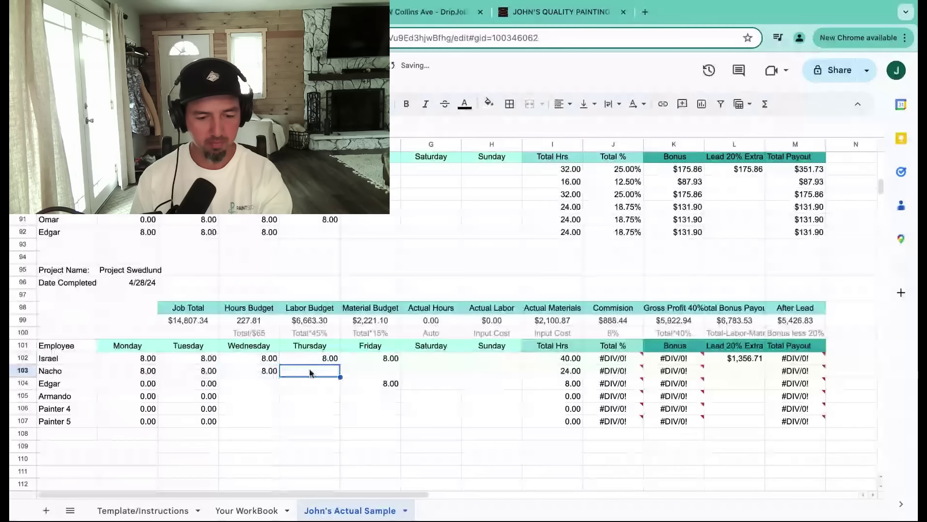
type("8")
key("Return")
type("8")
key("Return")
type("8")
left_click(195, 383)
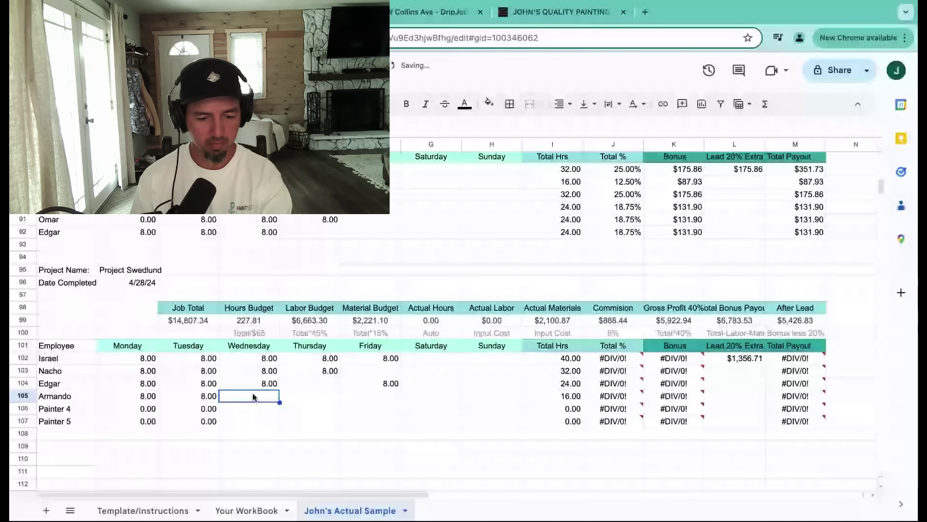
type("8")
left_click(312, 384)
type("8")
key("Return")
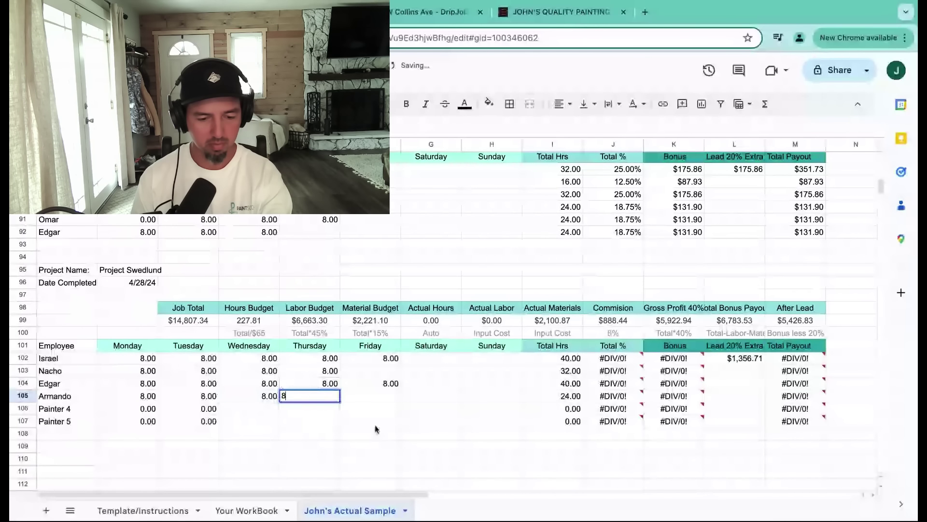
type("8")
left_click(376, 428)
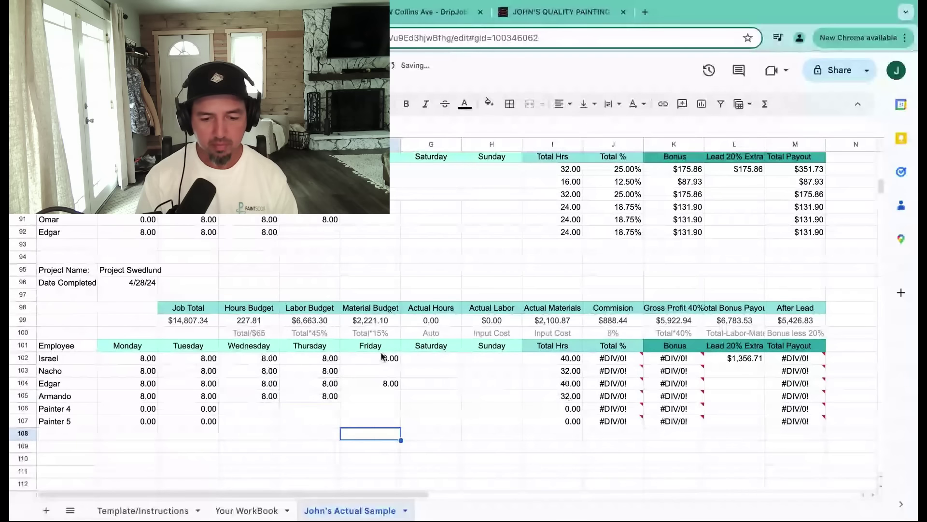
Step: Select Actual Hours (G99) and check the Template/Instructions sheet for reference
left_click(432, 321)
scroll(440, 364, "up", 1)
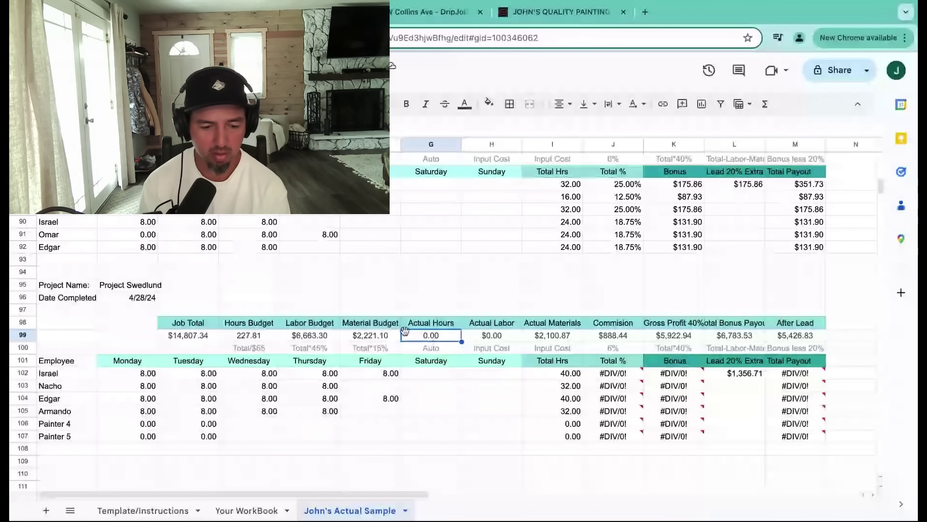
left_click(144, 511)
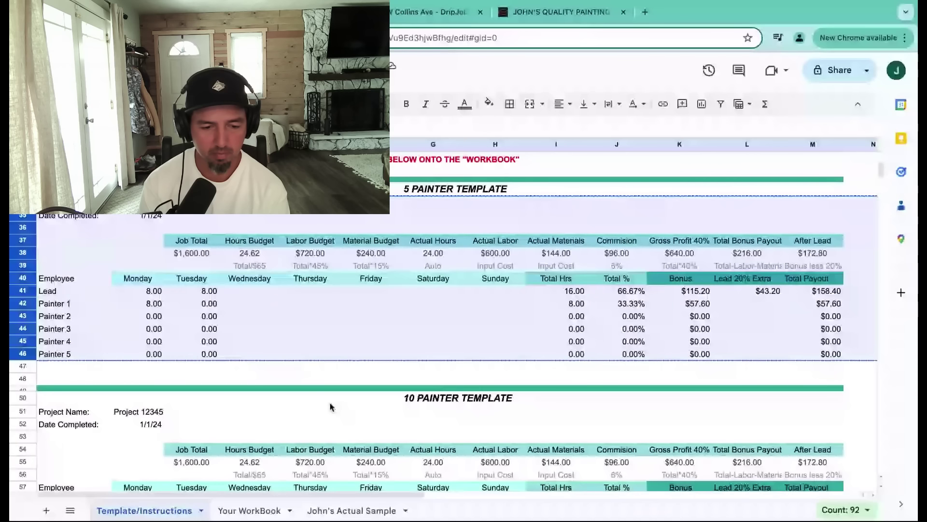
key("ctrl+shift+Page_Down")
key("ctrl+shift+Page_Down")
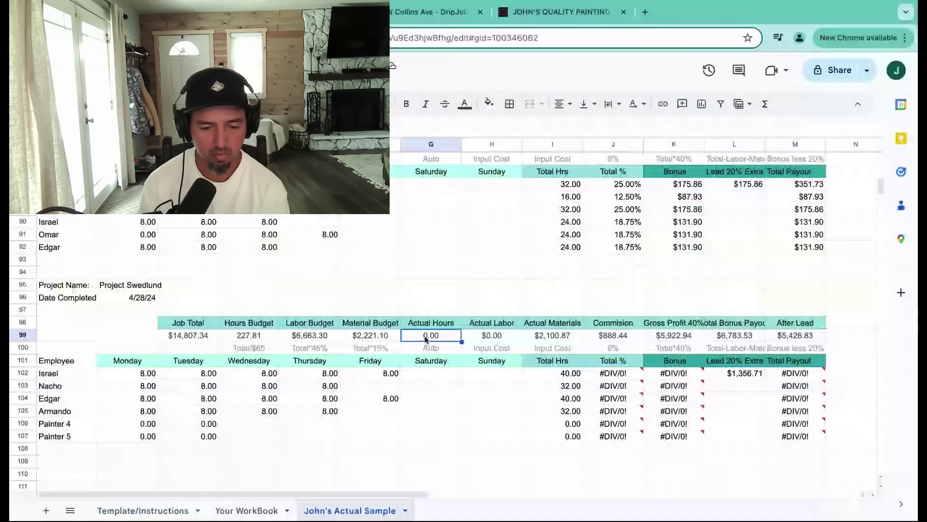
Step: Set Actual Hours to =SUM(I102:I107) of the Total Hrs column, giving 144.00
type("=")
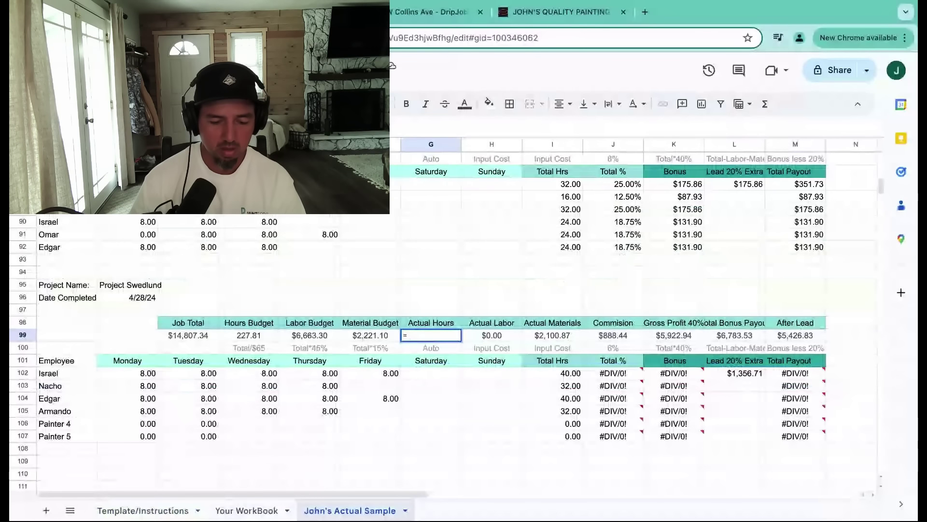
type("sum(")
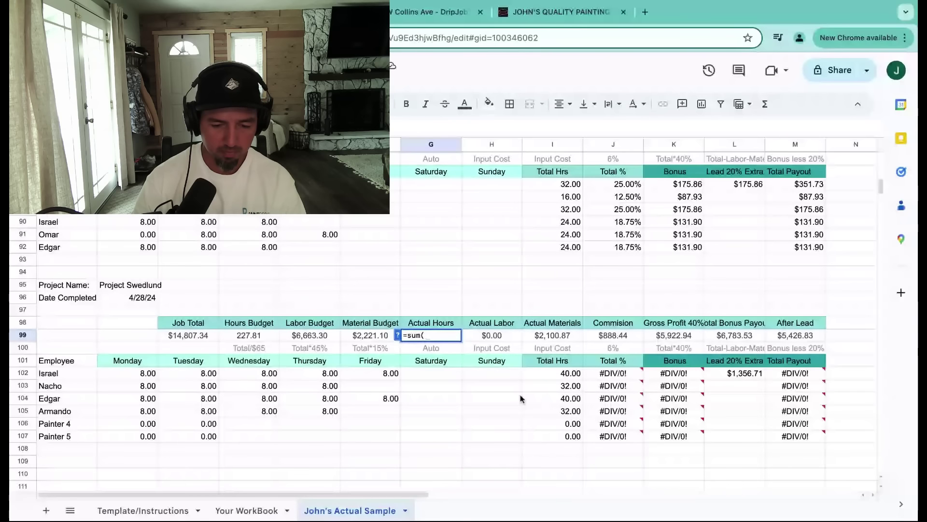
left_click(566, 376)
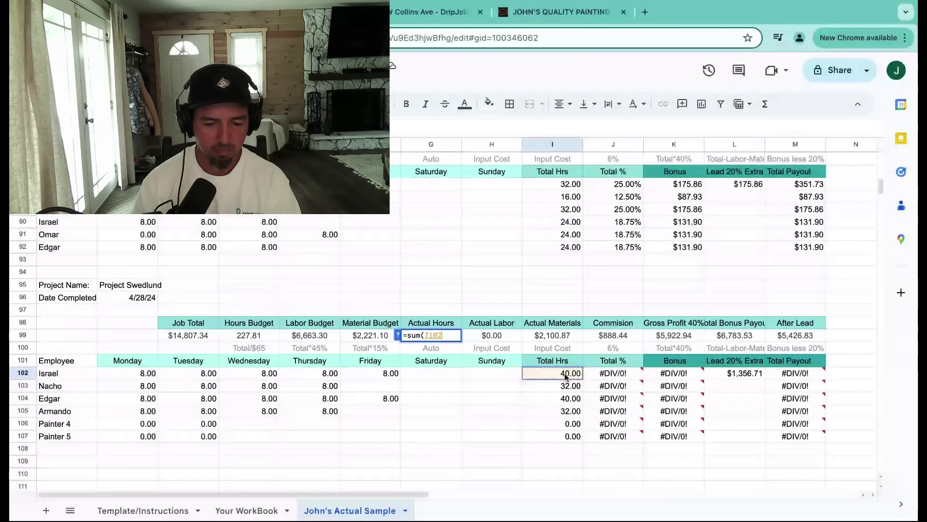
left_click(566, 436, "shift")
key("Return")
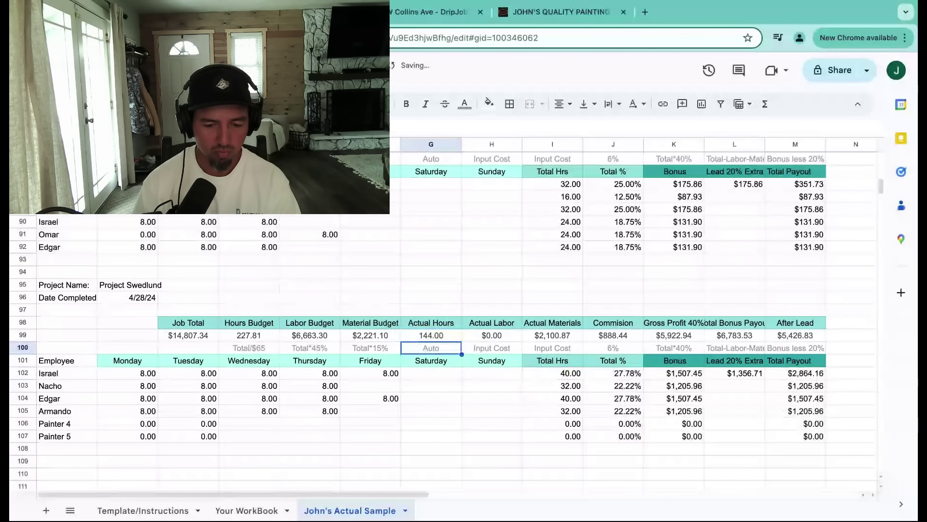
left_click(514, 338)
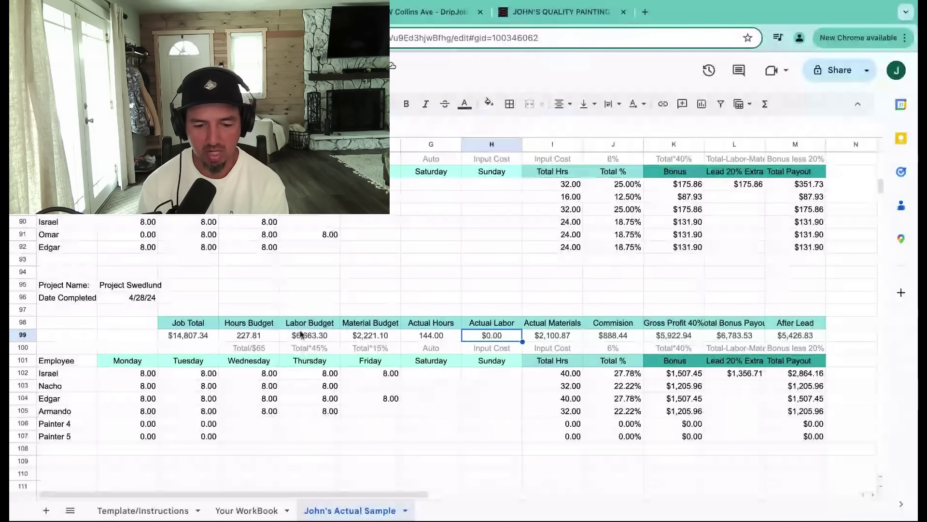
left_click(275, 335)
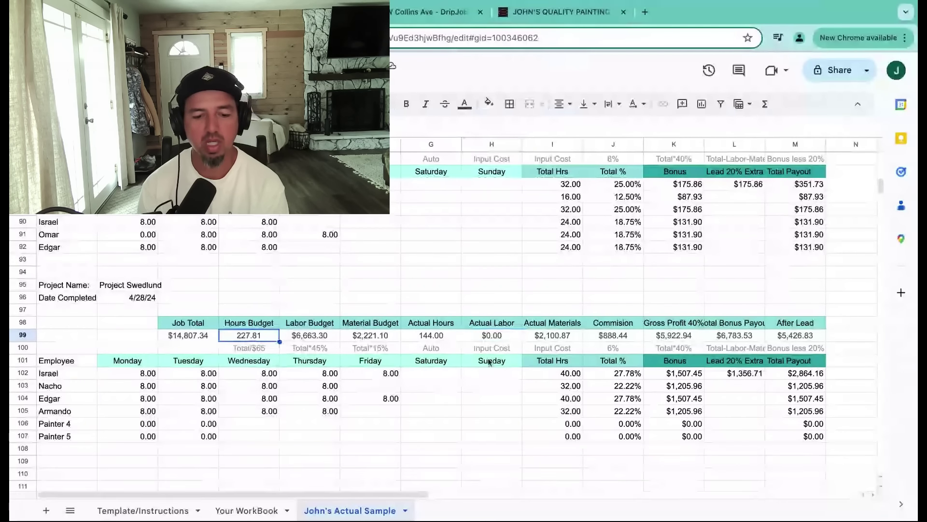
left_click(434, 337)
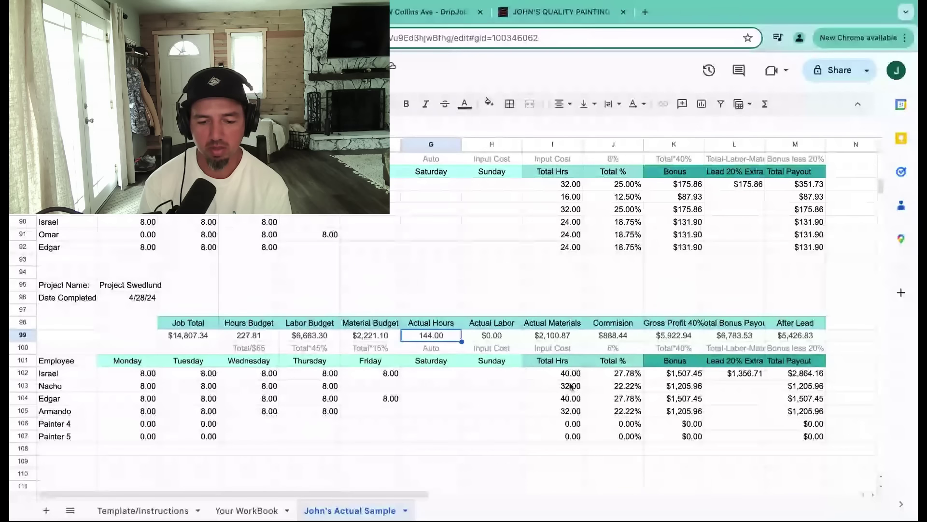
left_click_drag(571, 372, 570, 436)
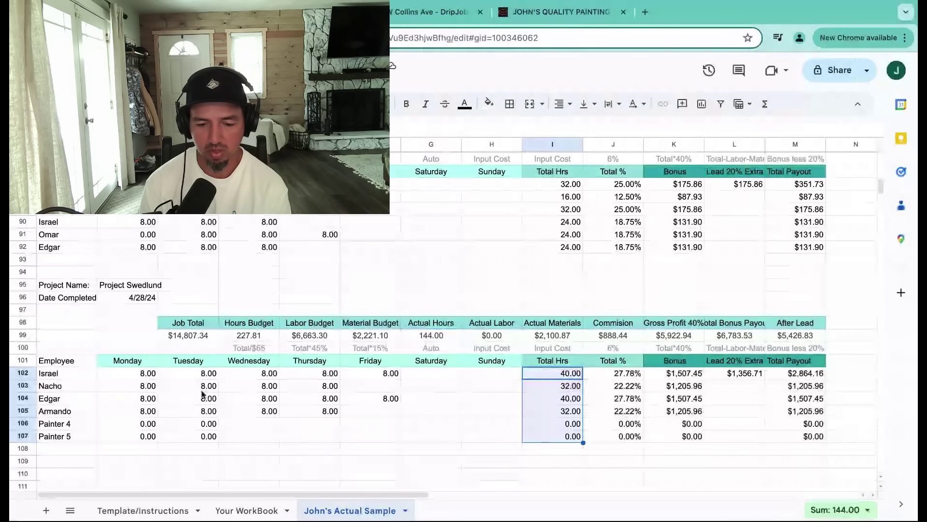
left_click(424, 335)
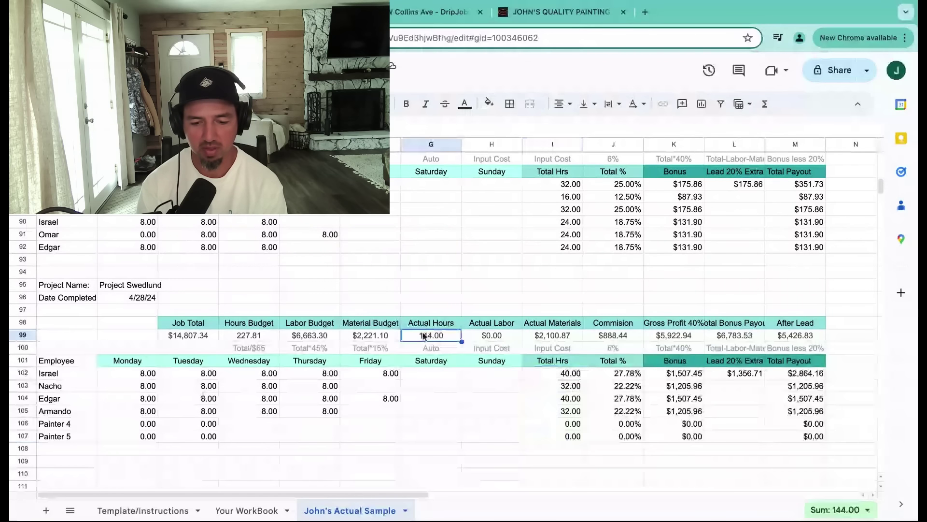
key("Down")
key("Down")
key("Down")
key("Down")
key("Down")
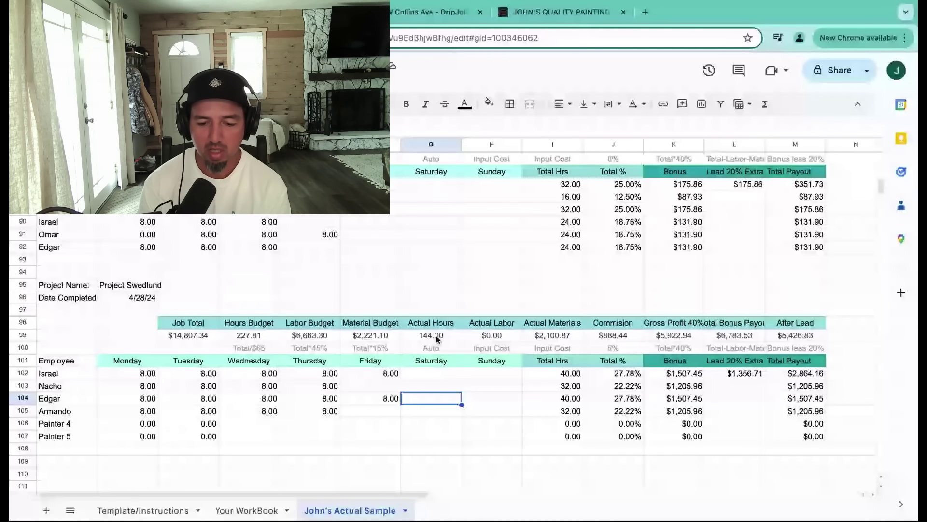
left_click(437, 338)
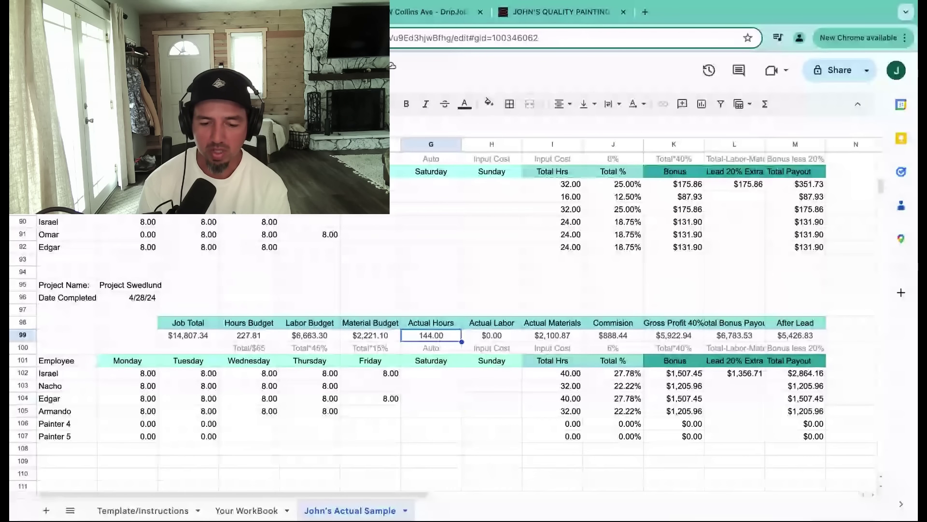
left_click(492, 338)
scroll(491, 340, "up", 2)
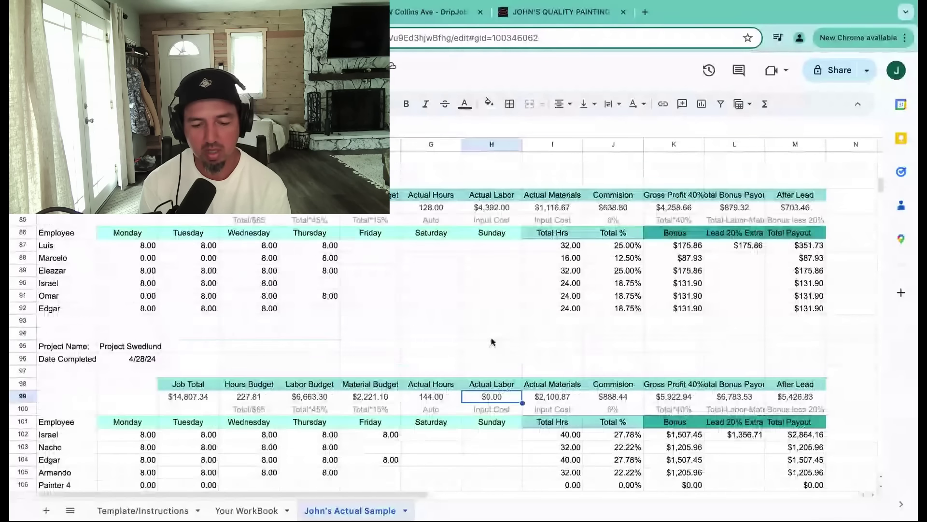
scroll(493, 280, "down", 2)
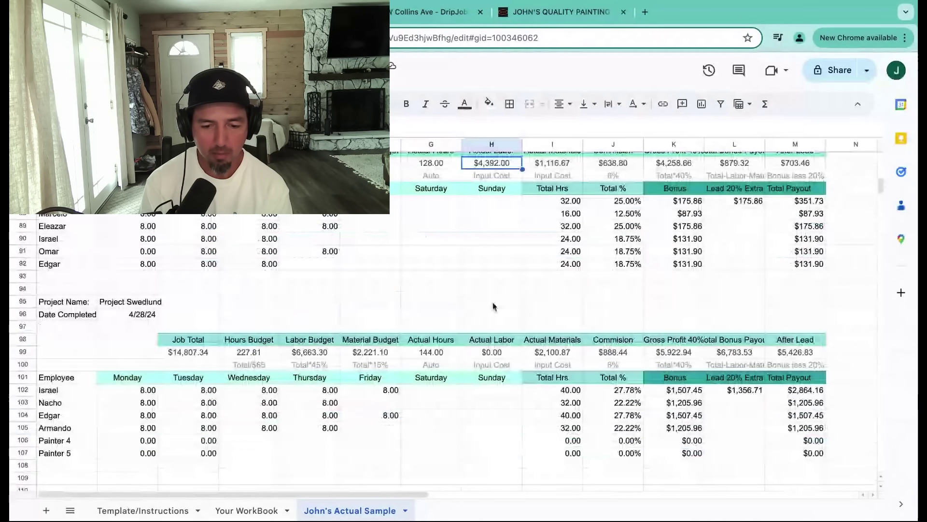
scroll(491, 319, "down", 1)
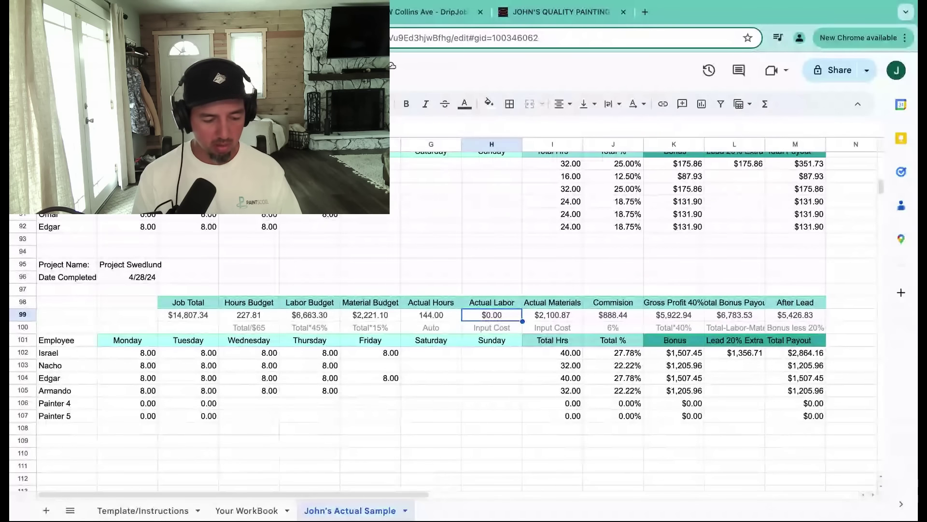
left_click(65, 356)
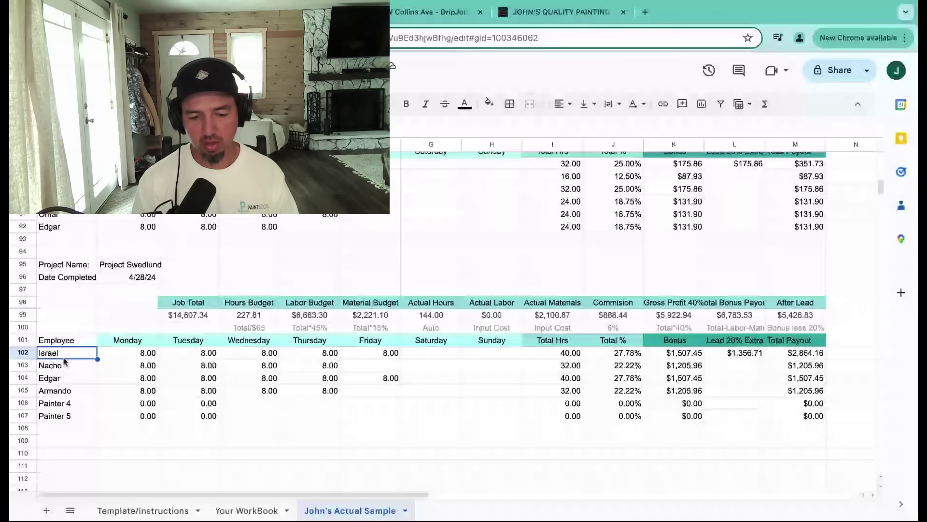
left_click(65, 367)
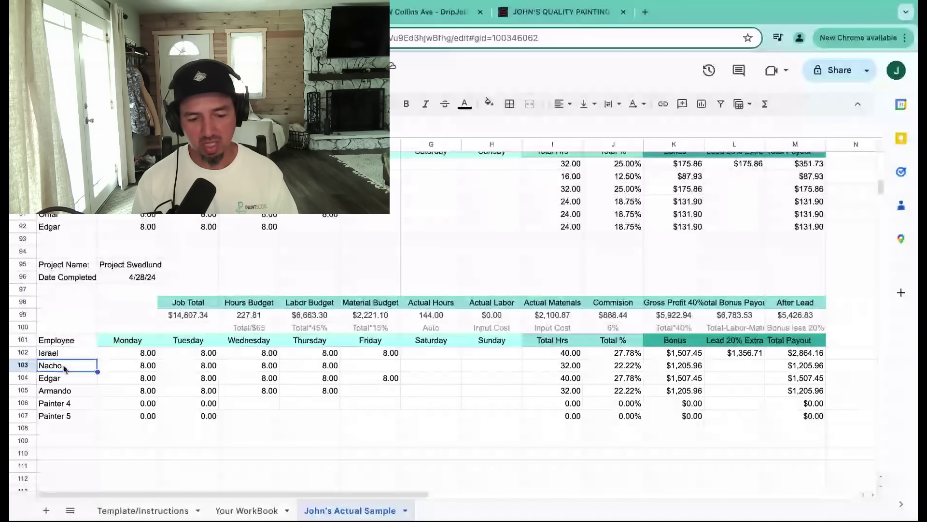
key("Down")
key("Down")
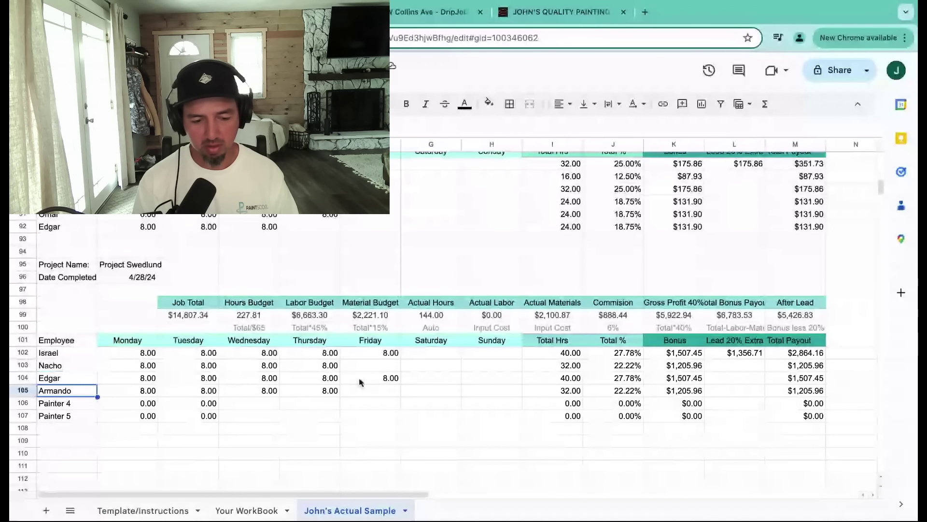
left_click(491, 314)
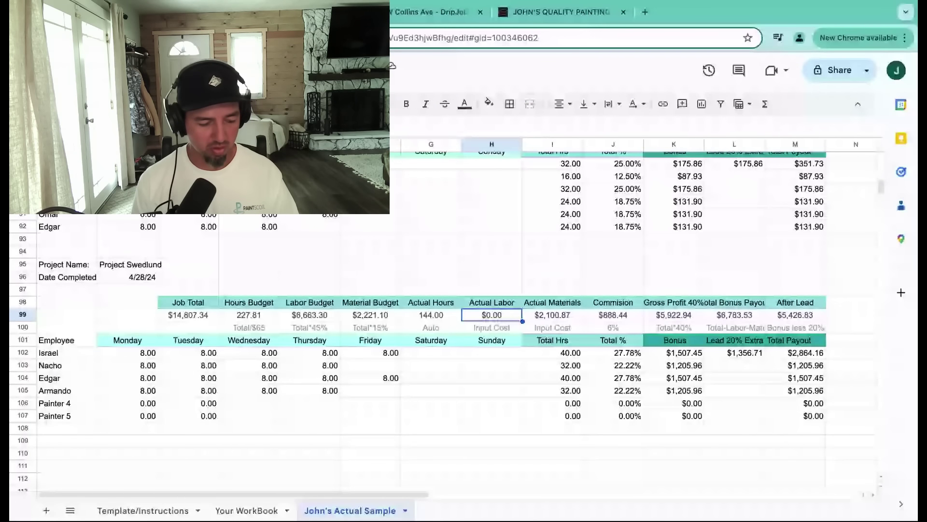
Step: Enter $5,112.66 as Actual Labor, then compare labor and material budgets against actuals
type("5,11")
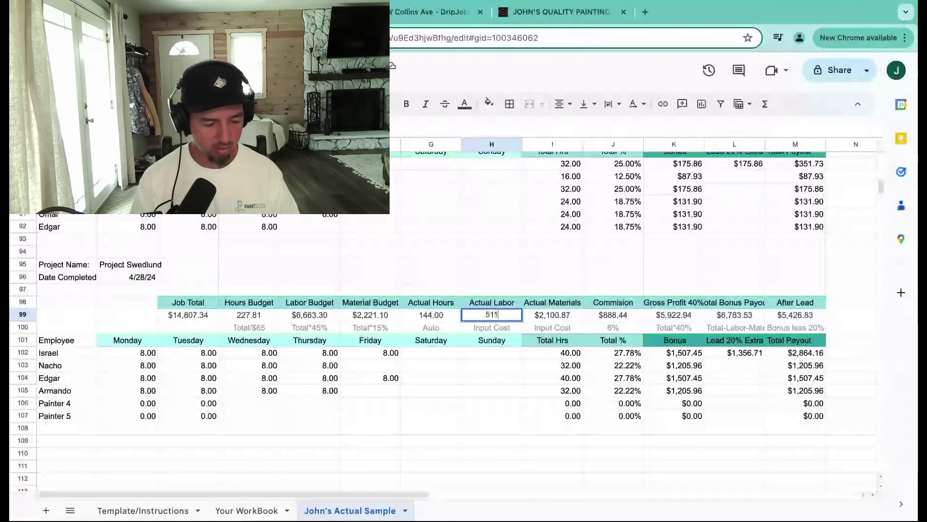
type("2.66")
left_click(492, 353)
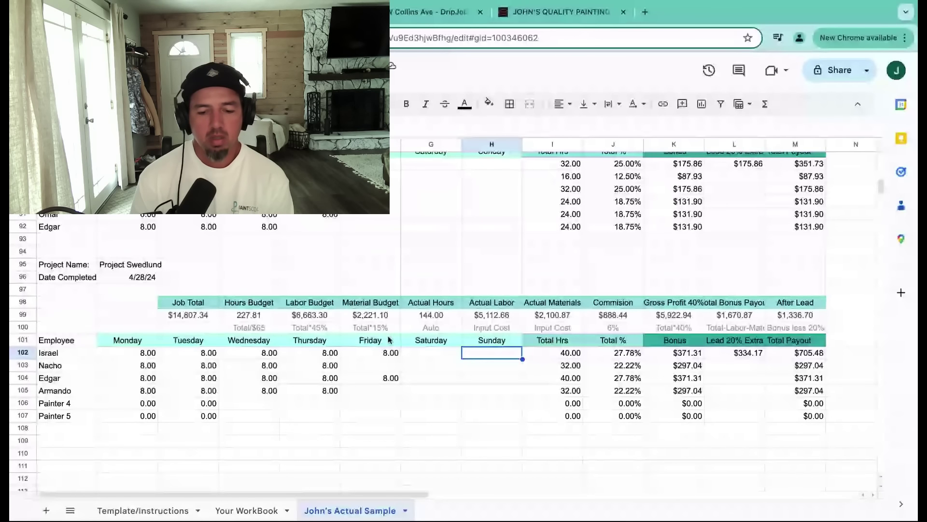
left_click(310, 315)
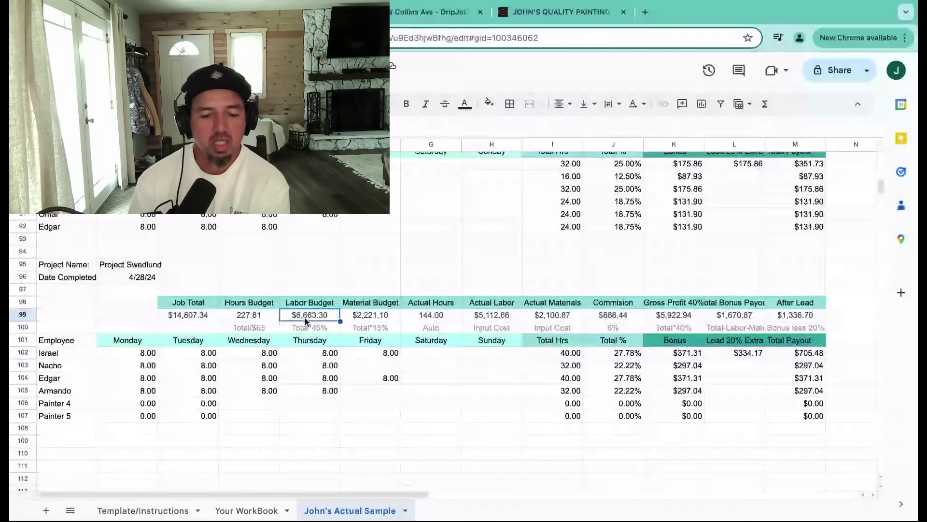
left_click(491, 318)
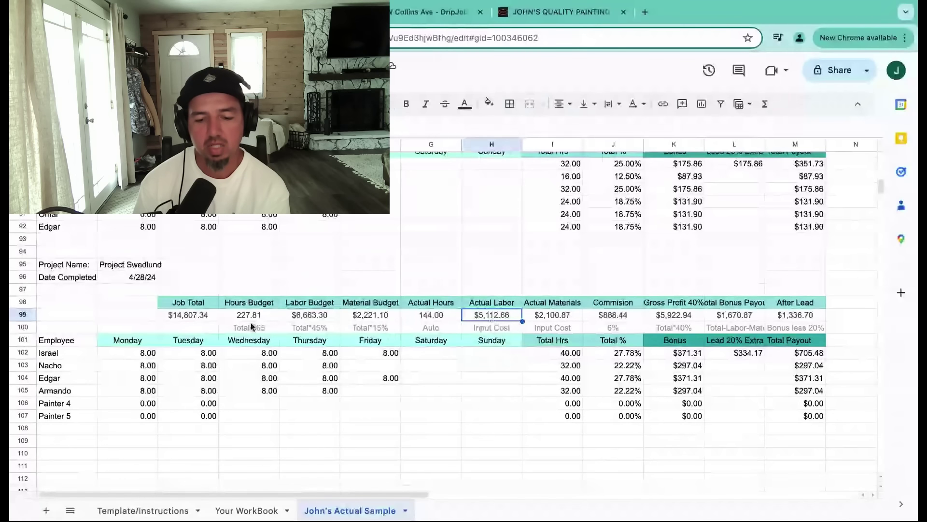
left_click(364, 314)
left_click(561, 316)
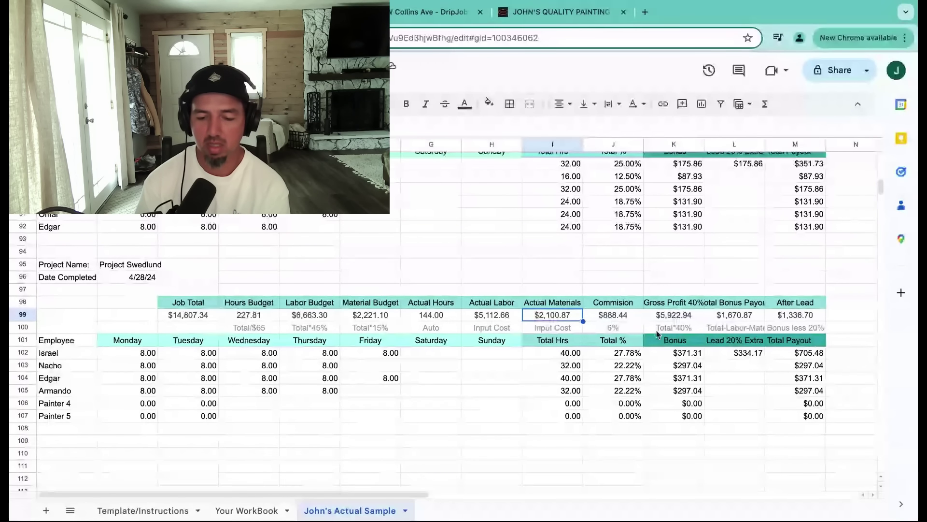
left_click(733, 316)
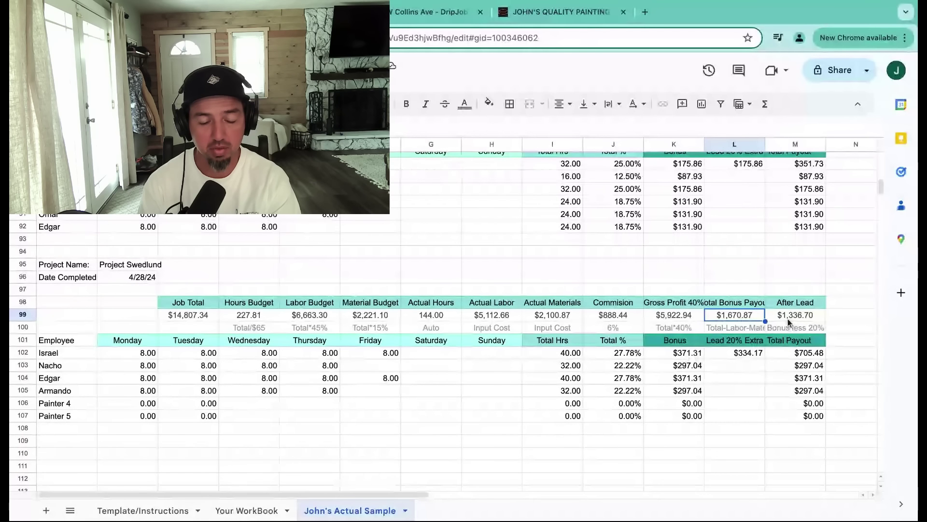
left_click(740, 355)
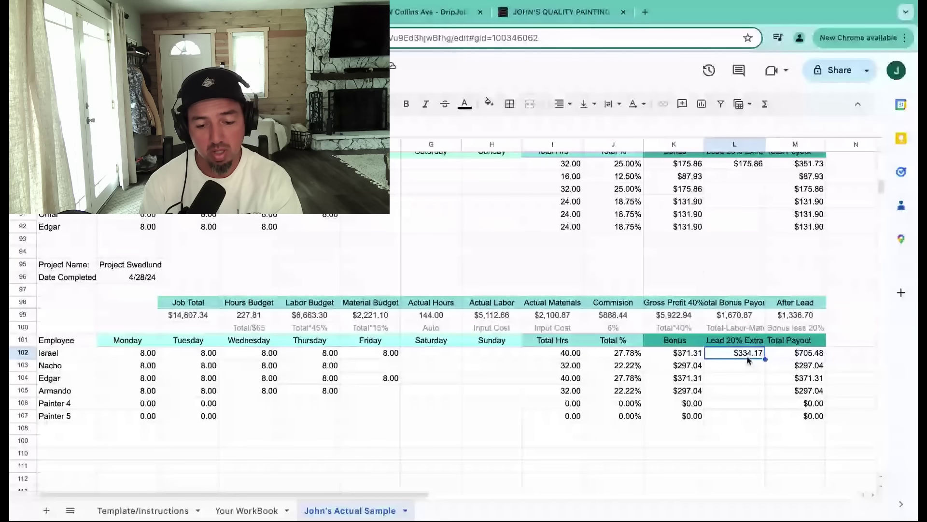
left_click(689, 356)
left_click(686, 378)
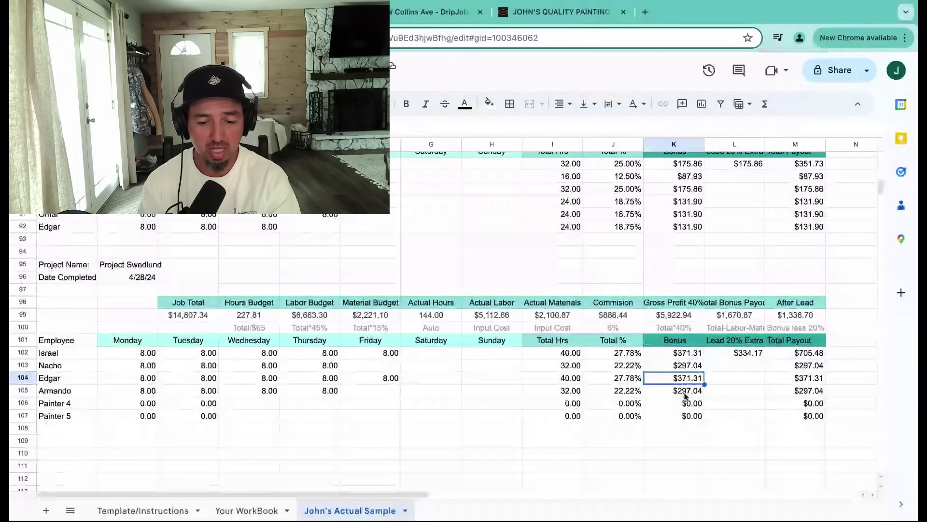
left_click(808, 355)
key("ctrl+shift+Down")
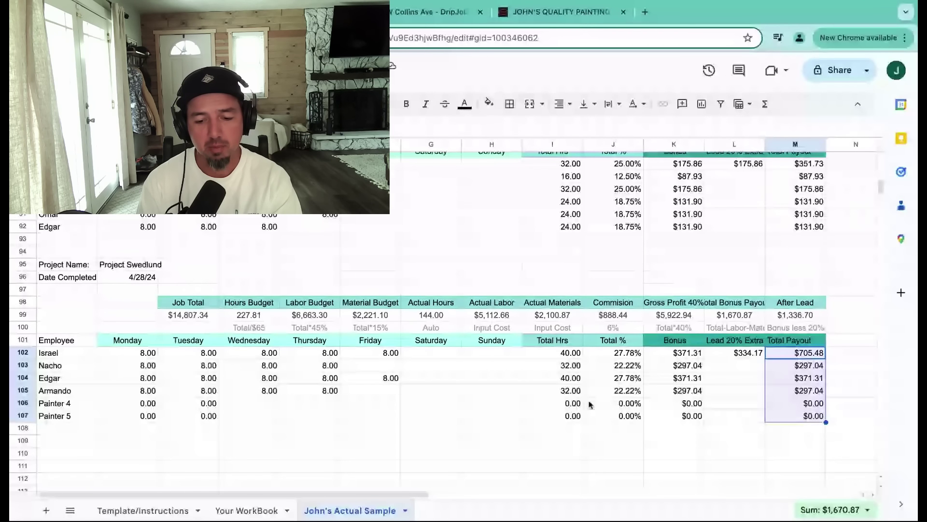
left_click(492, 391)
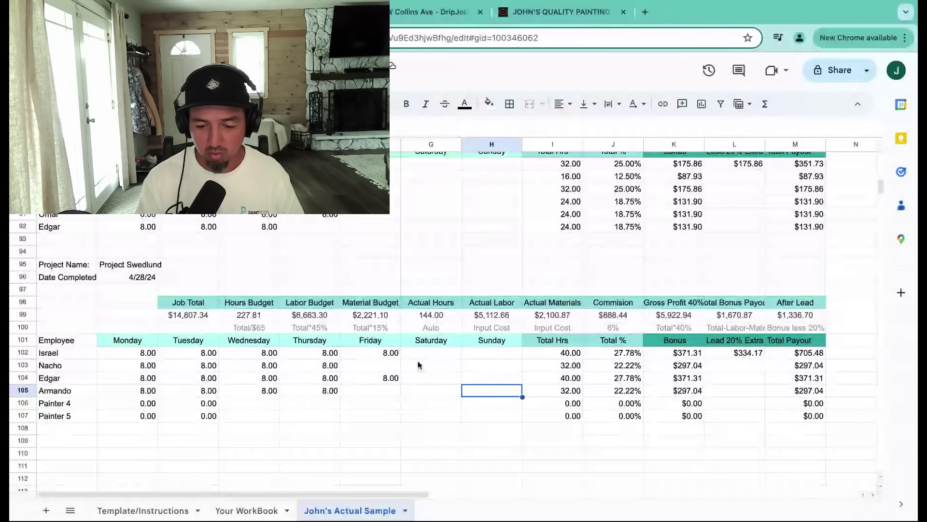
left_click(397, 354)
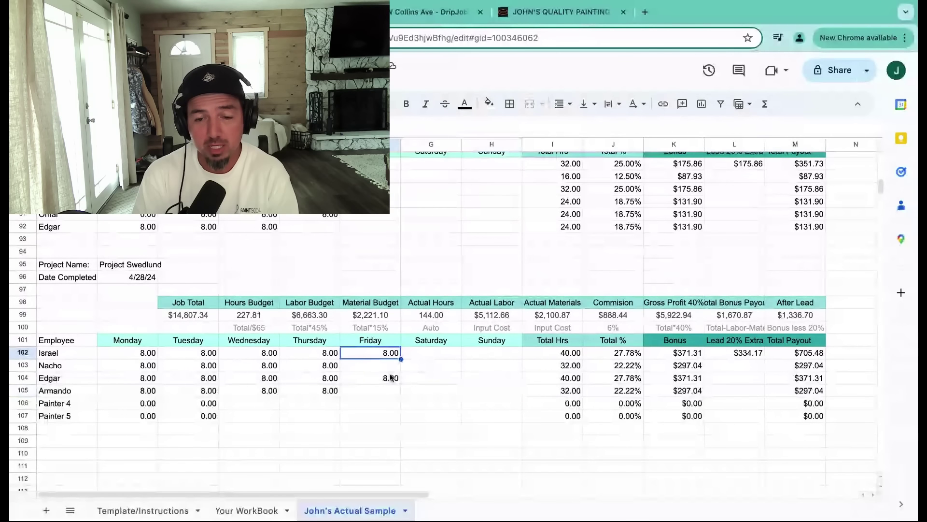
key("Left")
key("Down")
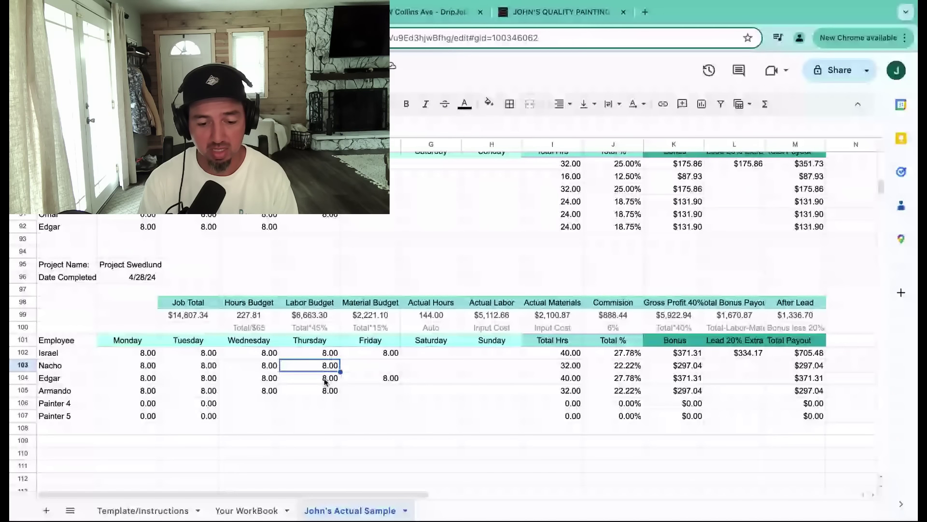
key("Down")
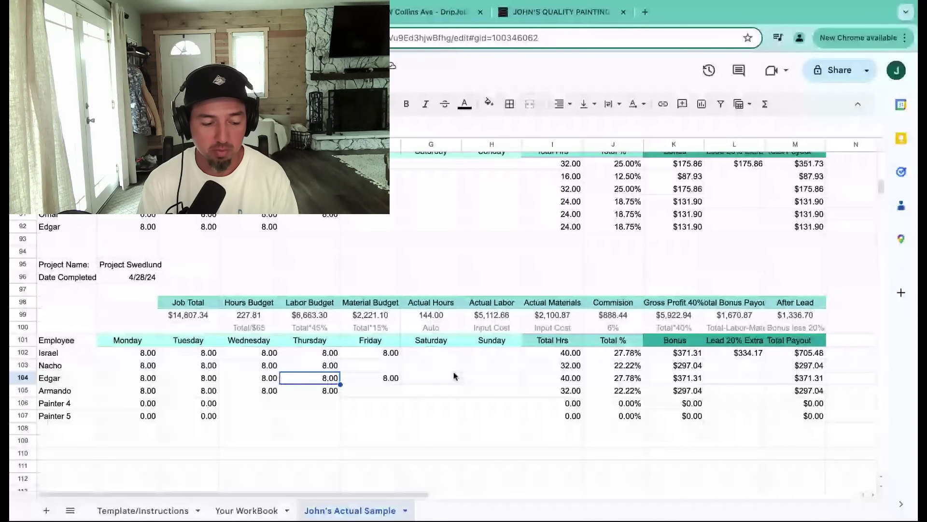
left_click(689, 315)
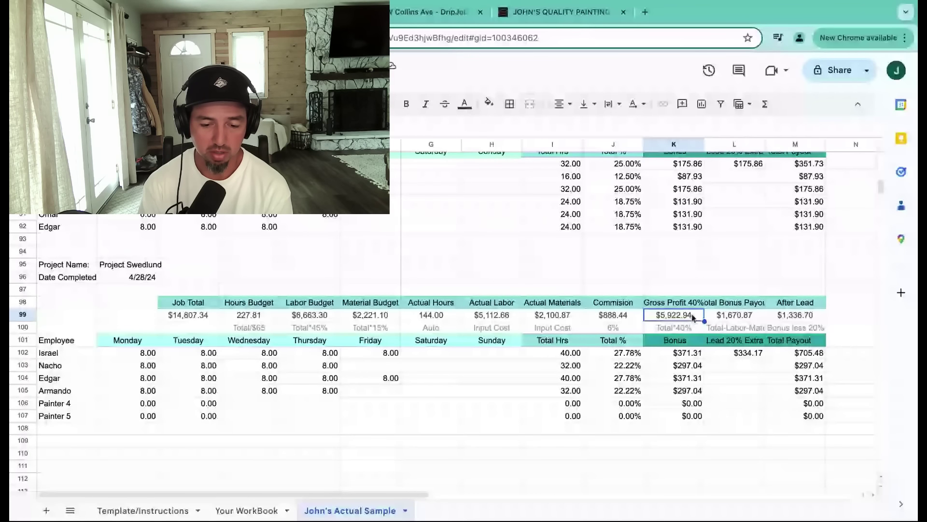
key("Right")
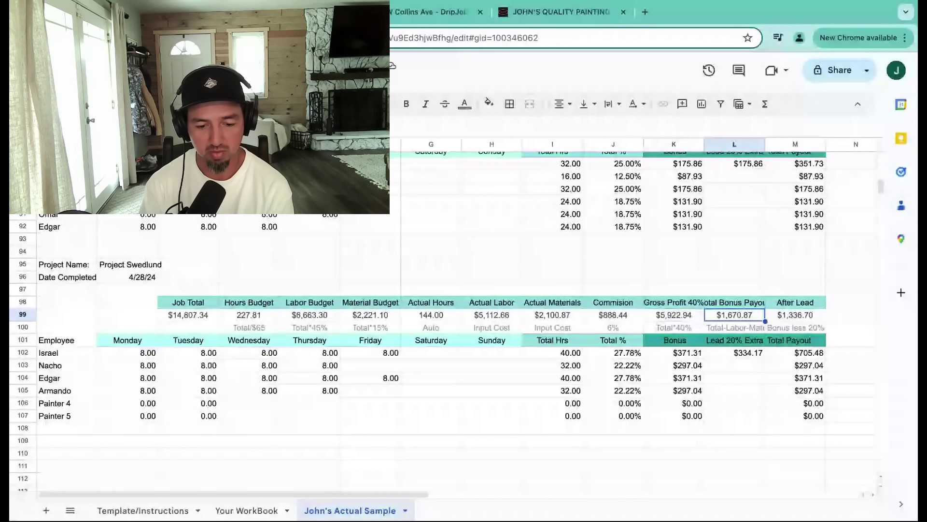
left_click(692, 319)
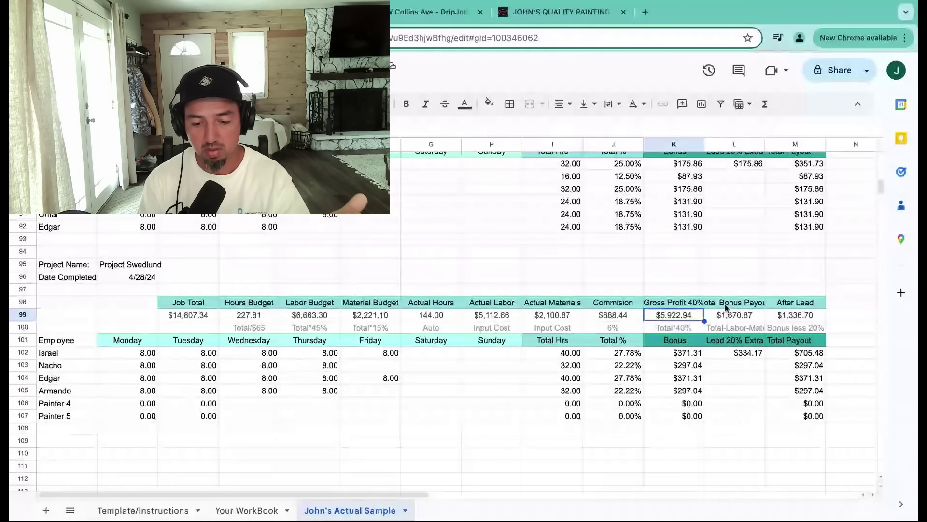
left_click(751, 315)
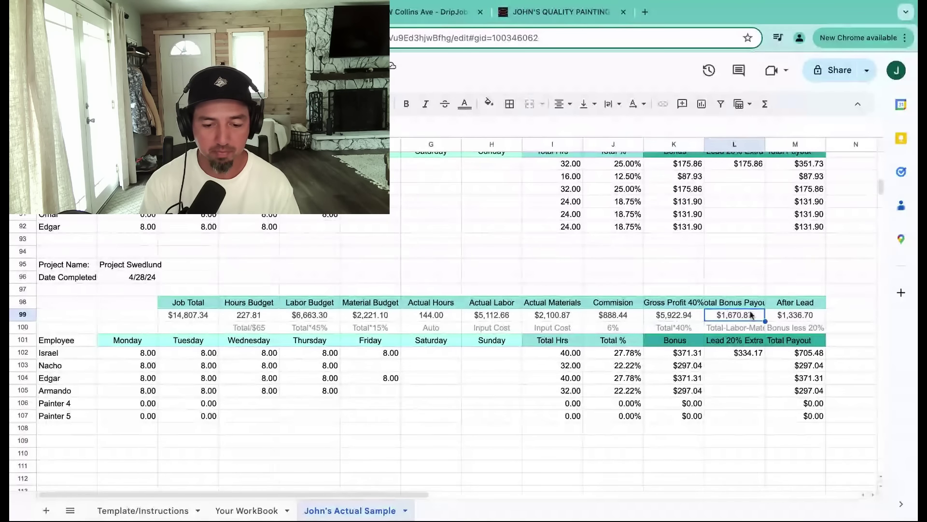